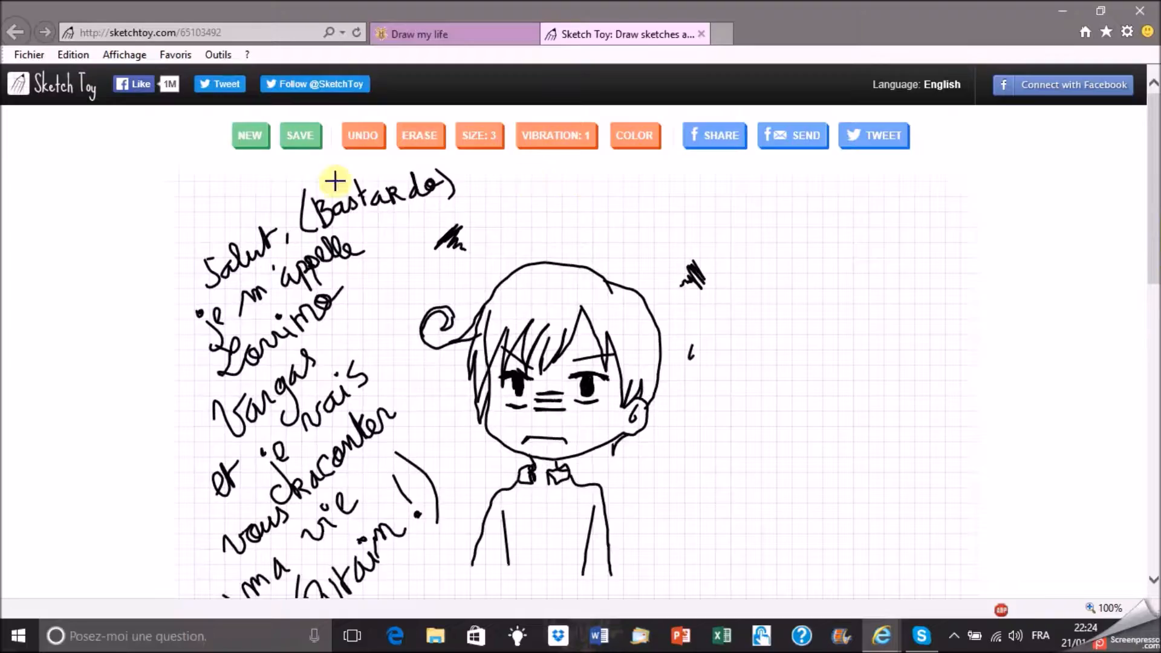
- Skip forward in the playback of the existing sketch to view a further part of the drawing
{"action": "mouse_move", "coordinate": [545, 143]}
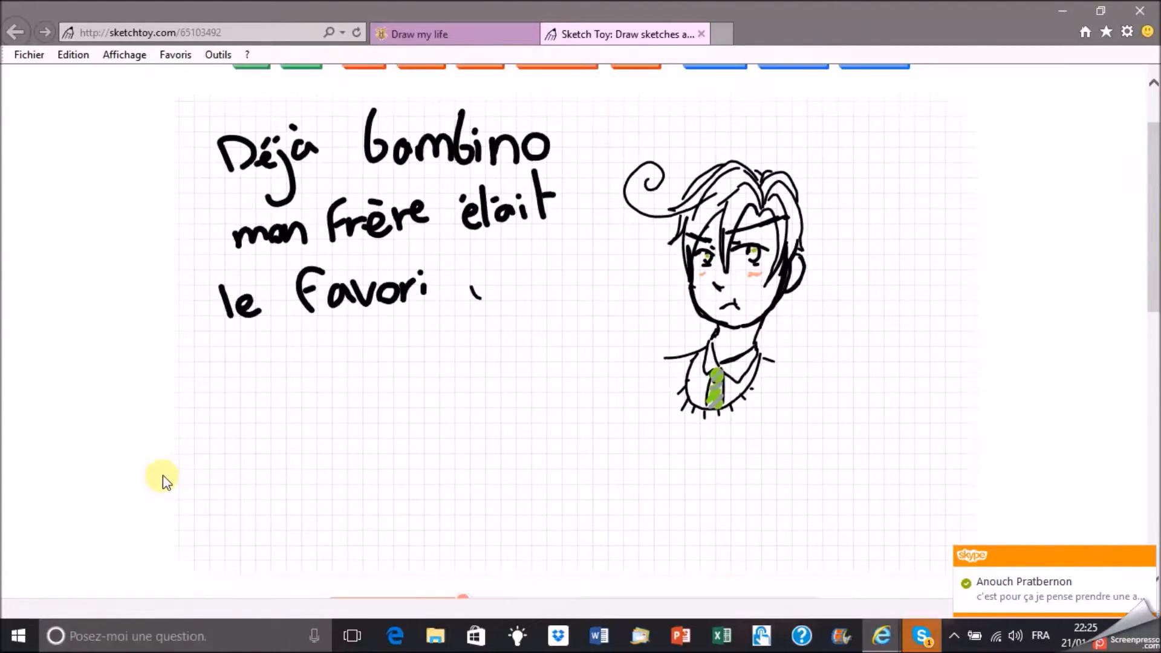
{"action": "scroll", "coordinate": [307, 426], "scroll_direction": "down", "scroll_amount": 5}
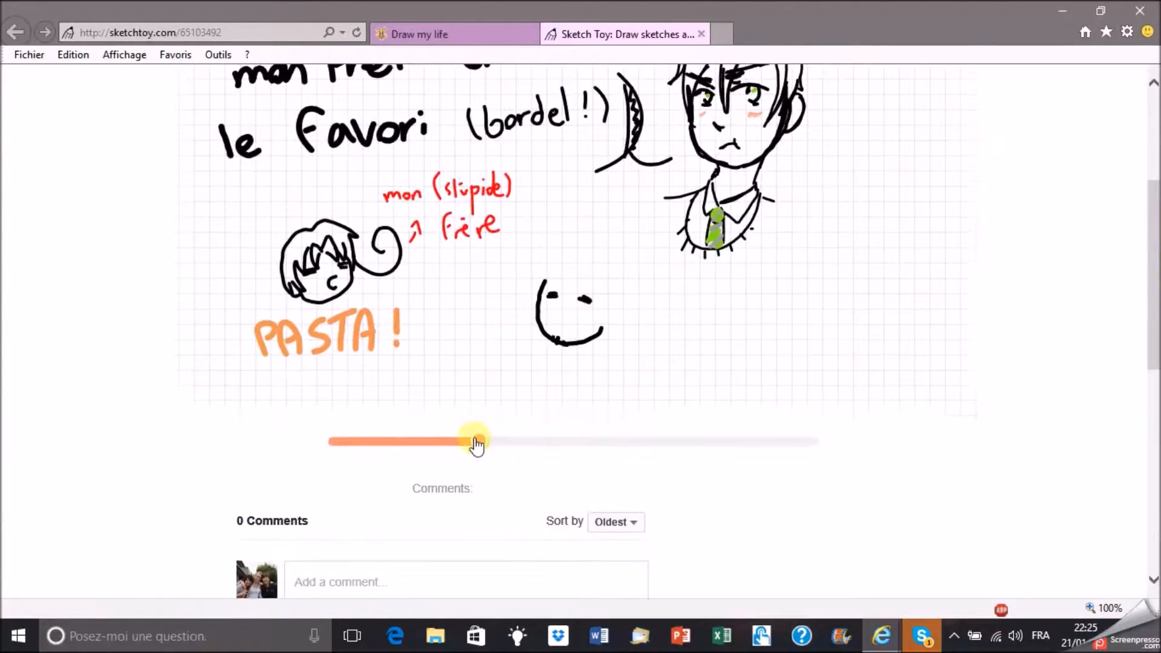
{"action": "left_click_drag", "start_coordinate": [484, 445], "coordinate": [641, 458]}
{"action": "scroll", "coordinate": [640, 458], "scroll_direction": "up", "scroll_amount": 4}
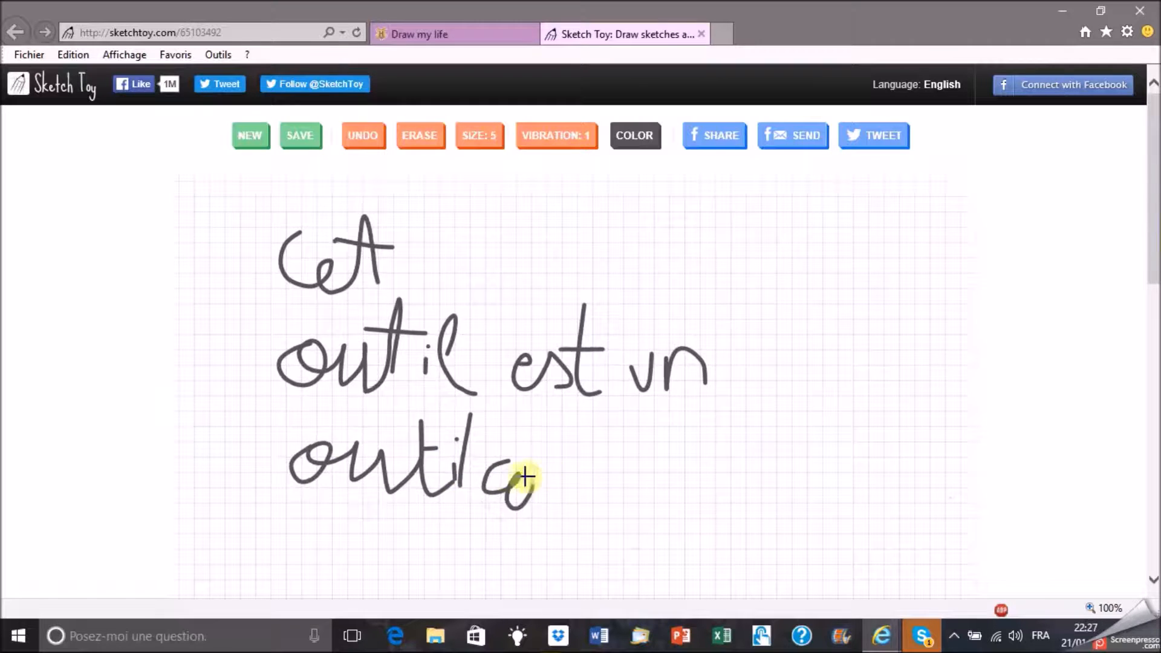
- Finish the handwritten sentence beginning "Cet outil est un outil" and save the sketch
{"action": "left_click_drag", "start_coordinate": [772, 436], "coordinate": [777, 514]}
{"action": "mouse_move", "coordinate": [792, 482]}
{"action": "left_mouse_down"}
{"action": "mouse_move", "coordinate": [793, 509]}
{"action": "mouse_move", "coordinate": [845, 544]}
{"action": "left_mouse_up"}
{"action": "left_click", "coordinate": [301, 142]}
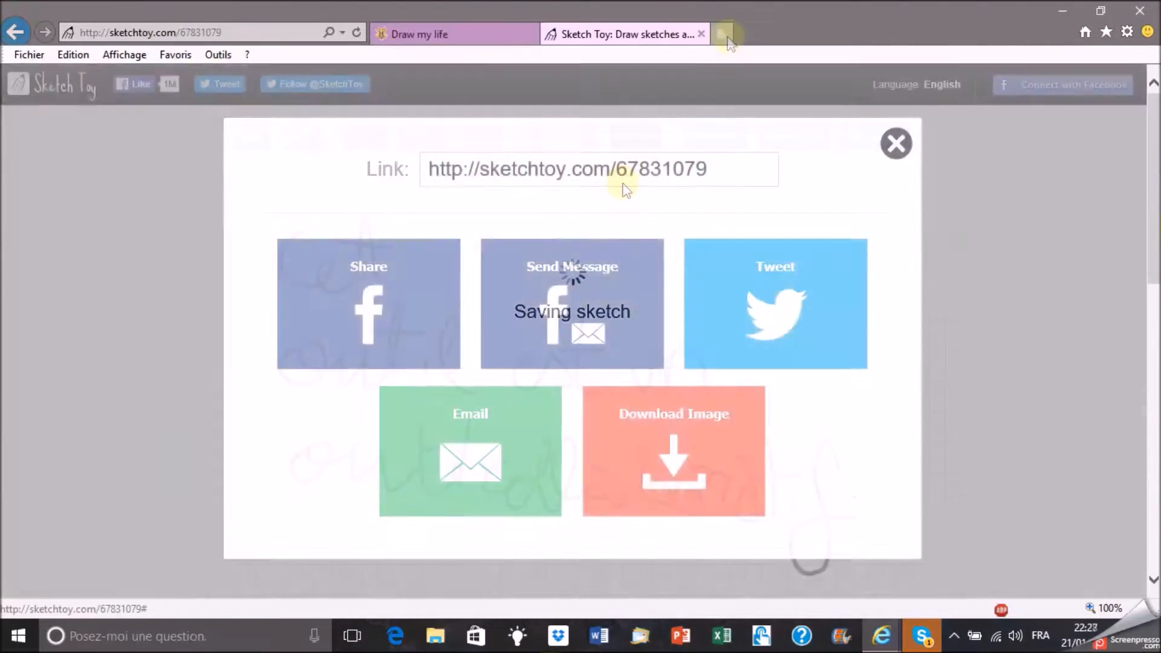
{"action": "left_click", "coordinate": [721, 33]}
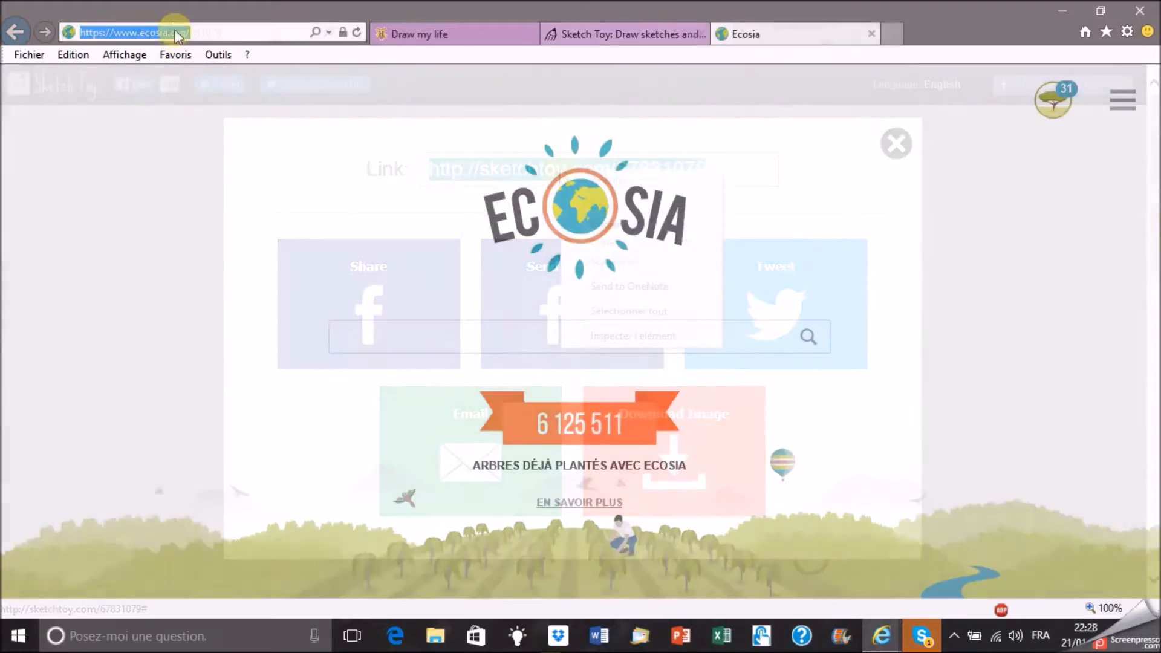
{"action": "type", "text": "http://sketchtoy.com/67831079"}
{"action": "key", "text": "Return"}
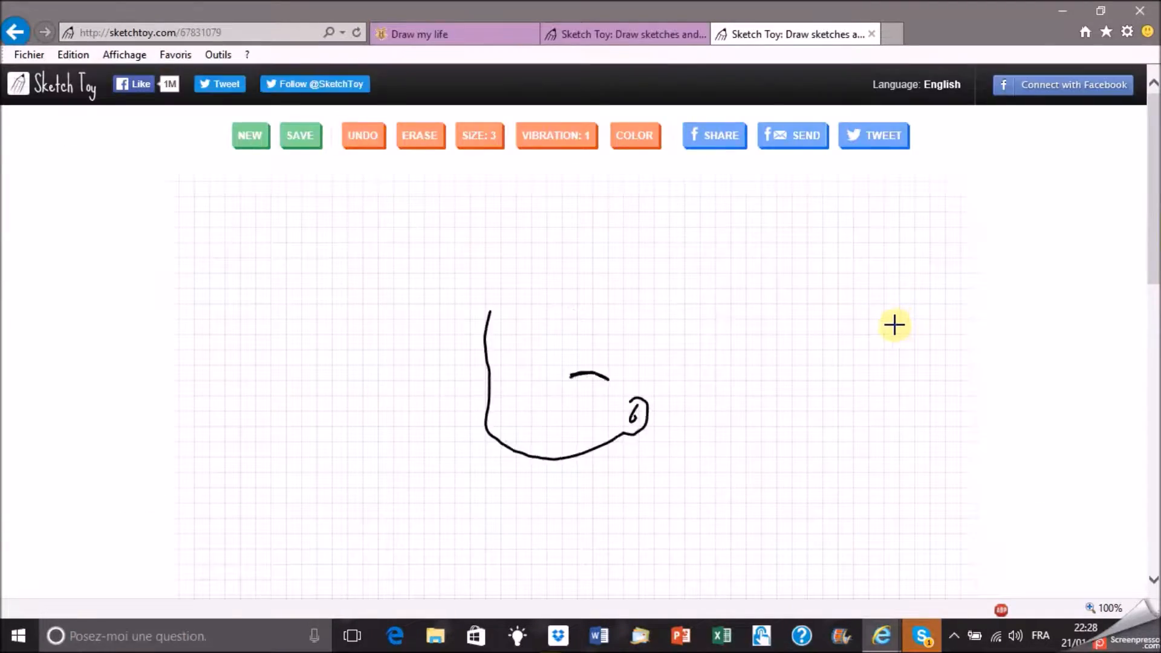
- Skip the saved sketch's playback forward to near its end and view the drawing
{"action": "scroll", "coordinate": [895, 324], "scroll_direction": "down", "scroll_amount": 3}
{"action": "left_click_drag", "start_coordinate": [336, 521], "coordinate": [746, 522]}
{"action": "scroll", "coordinate": [653, 385], "scroll_direction": "up", "scroll_amount": 1}
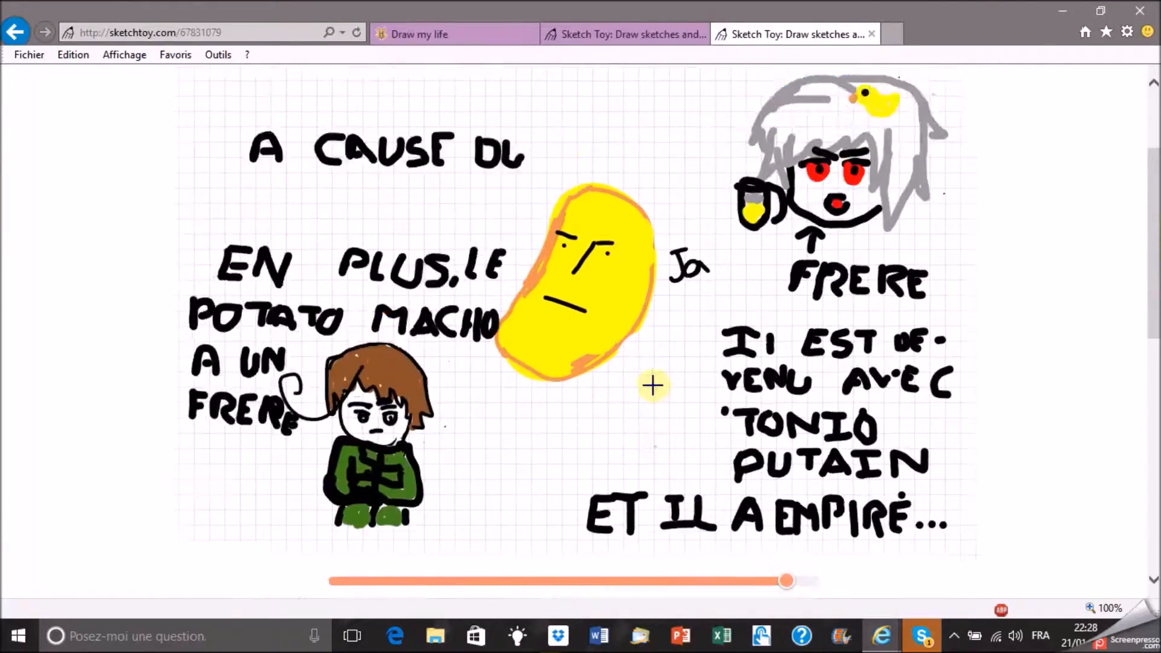
{"action": "scroll", "coordinate": [653, 385], "scroll_direction": "down", "scroll_amount": 1}
{"action": "scroll", "coordinate": [529, 278], "scroll_direction": "up", "scroll_amount": 2}
{"action": "scroll", "coordinate": [1008, 334], "scroll_direction": "down", "scroll_amount": 1}
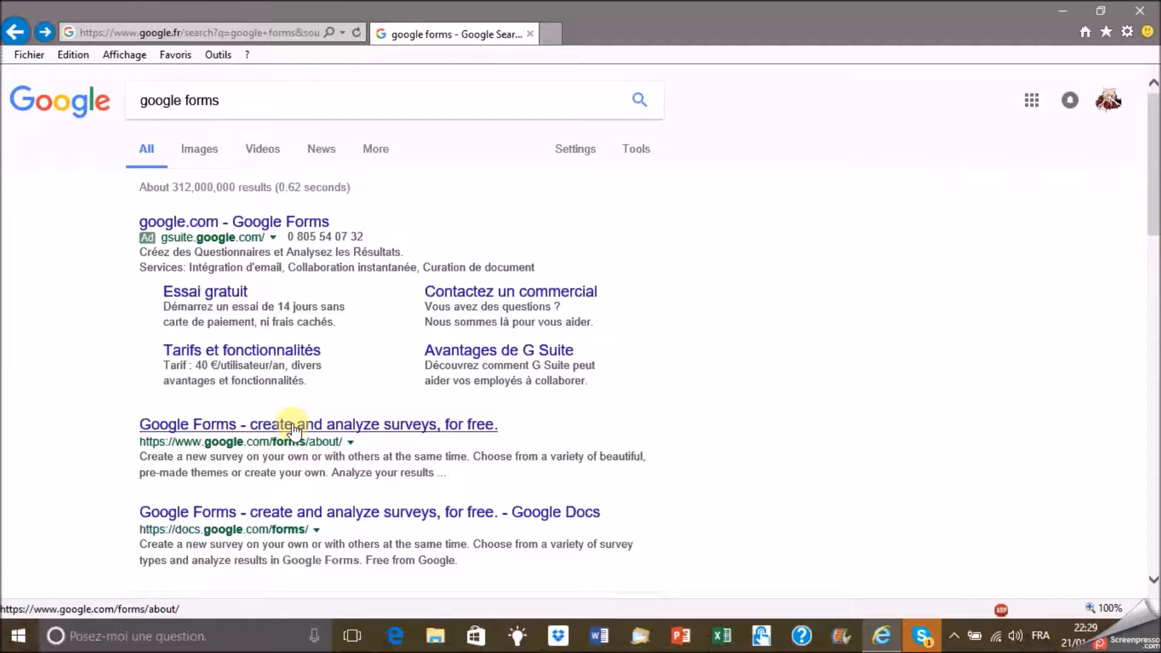
- Open Google Forms from the search results and create a new blank form
{"action": "left_click", "coordinate": [295, 430]}
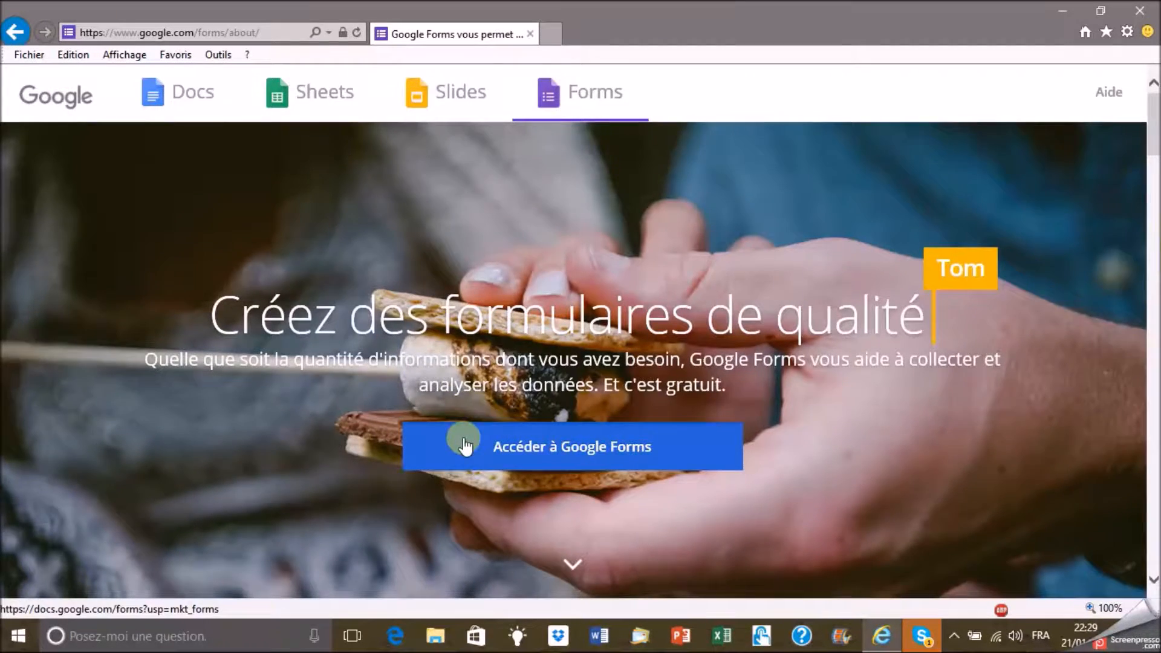
{"action": "left_click", "coordinate": [464, 446]}
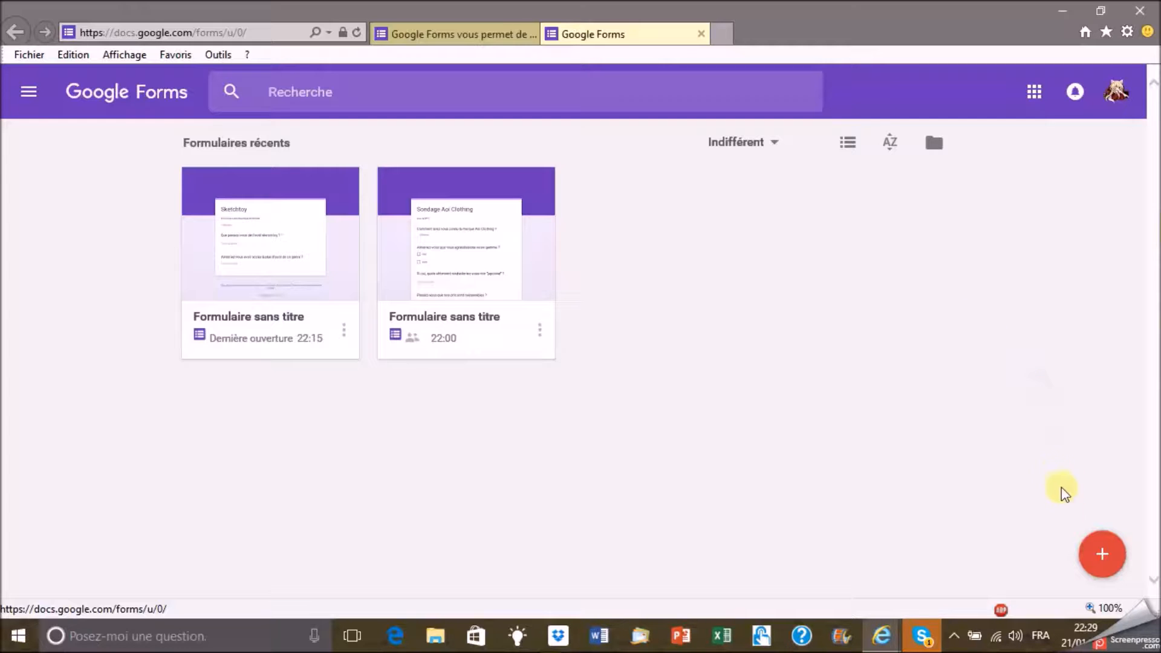
{"action": "left_click", "coordinate": [1096, 555]}
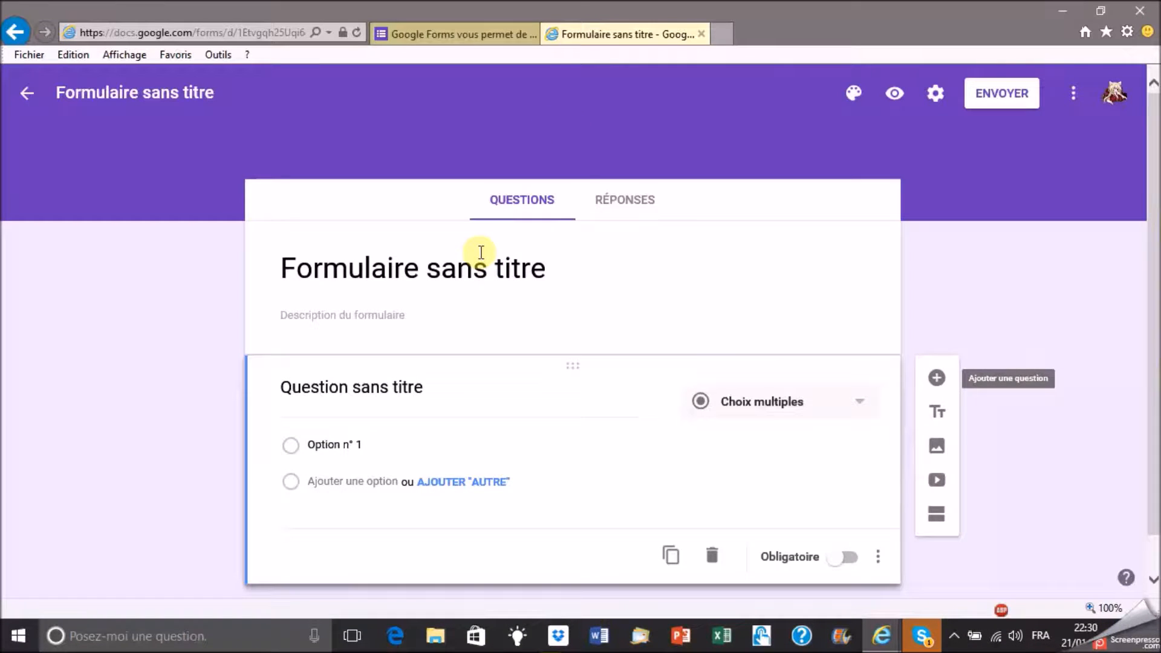
- Title the form "Sketchtoy" and describe it as "découvrons votre avis concernant l'outil de communication graphique sketchtoy."
{"action": "left_click_drag", "start_coordinate": [551, 269], "coordinate": [273, 254]}
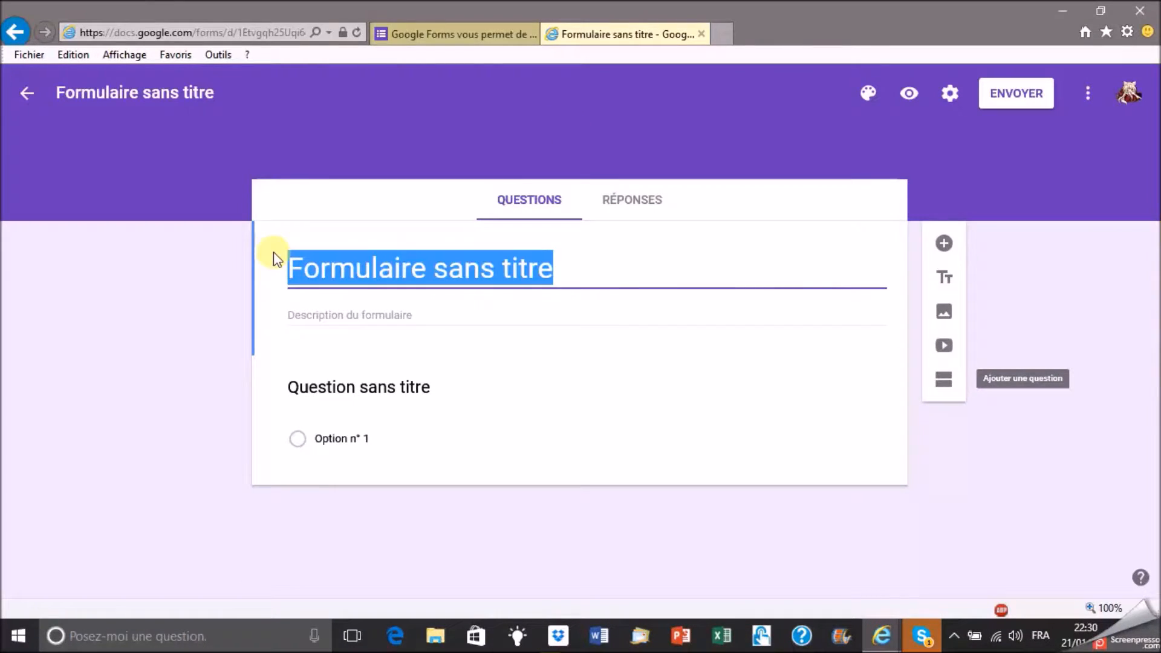
{"action": "type", "text": "Sketchtoy"}
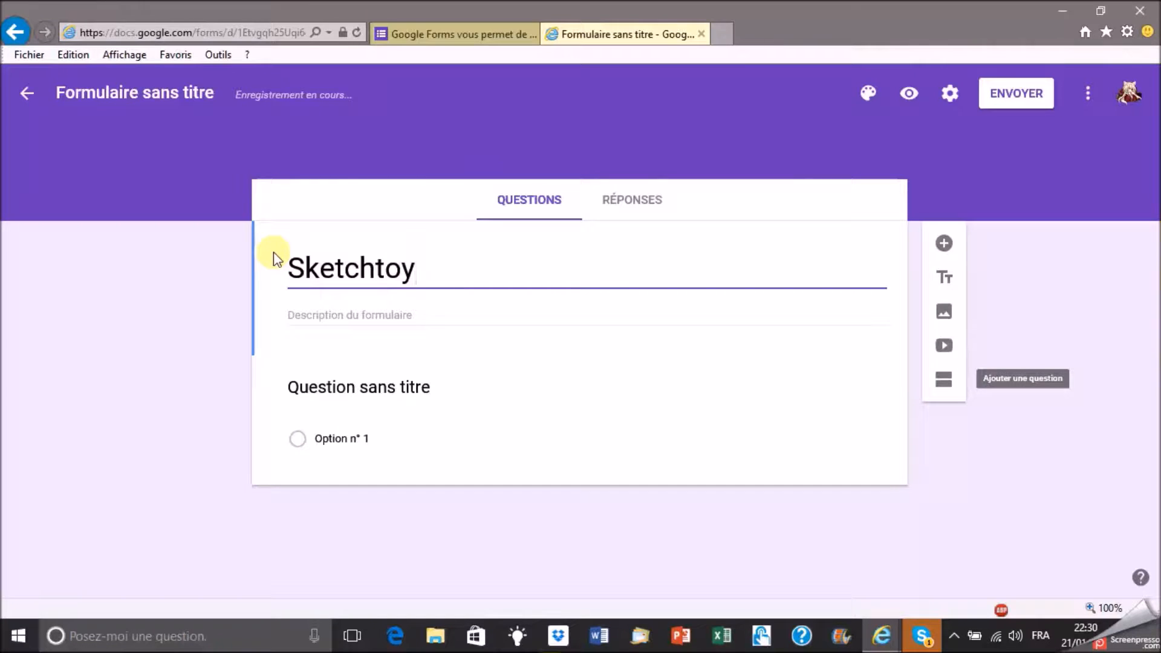
{"action": "key", "text": "Tab"}
{"action": "type", "text": "dé"}
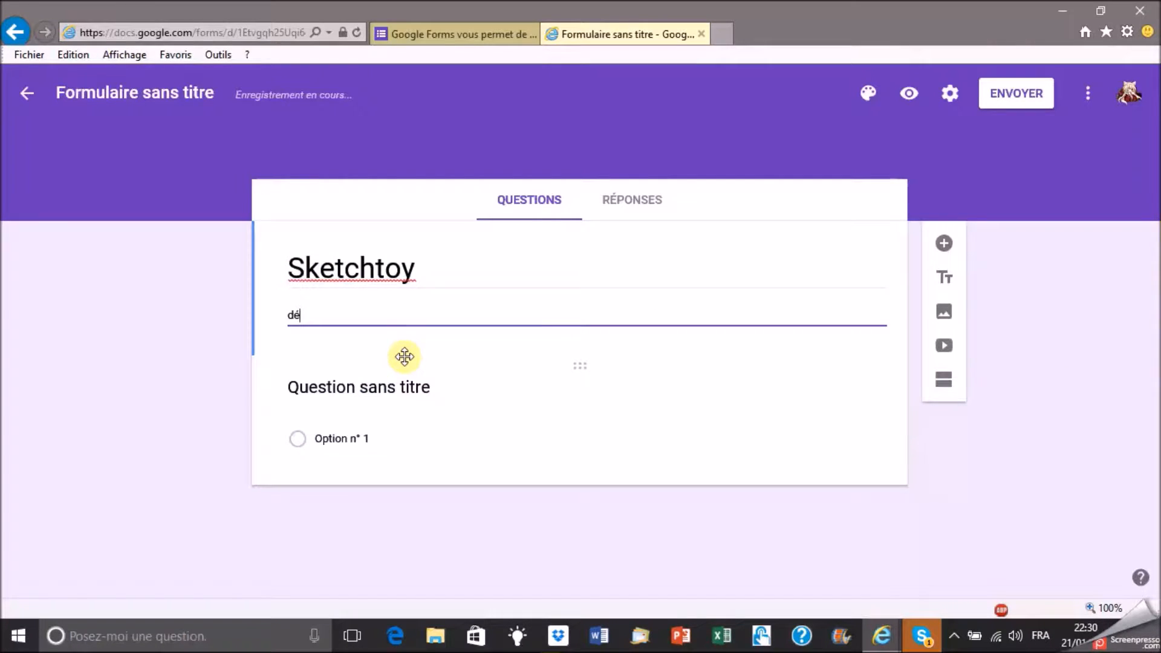
{"action": "type", "text": "couvrons votre avis concernant l'outil"}
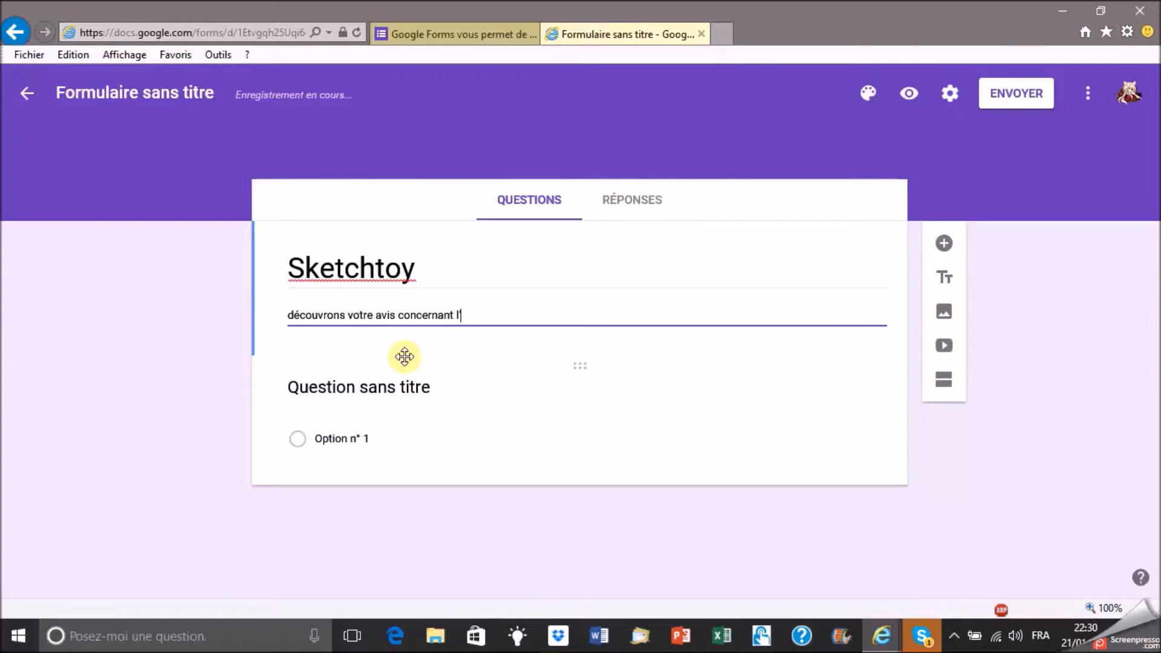
{"action": "type", "text": " de communication graphique sketchtoy."}
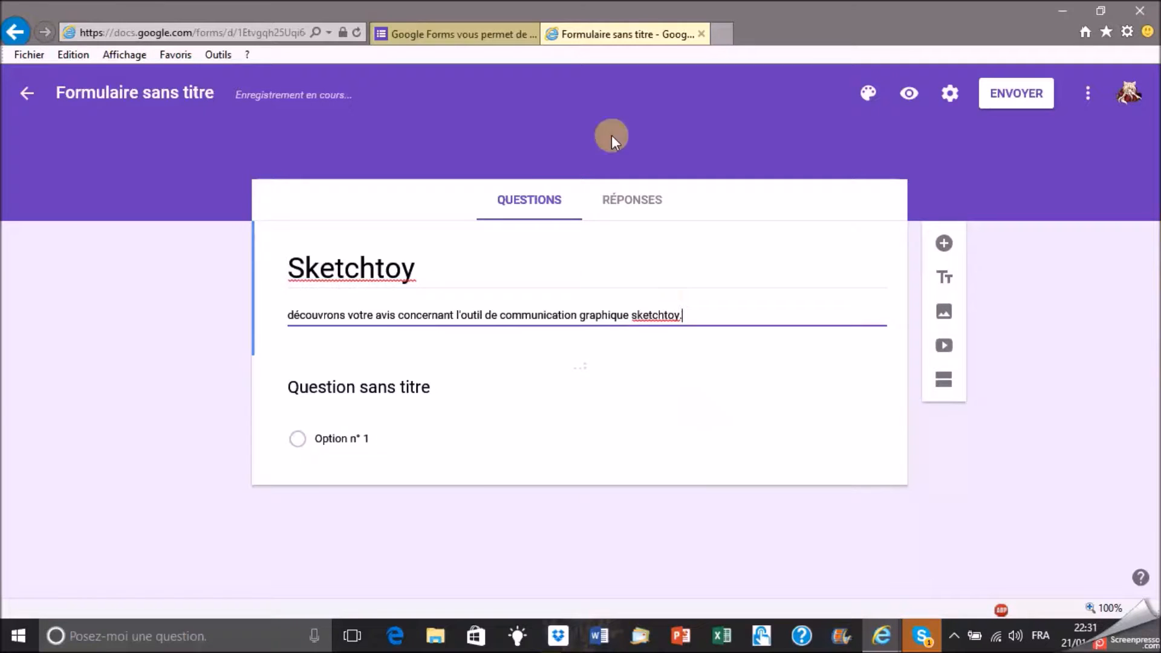
- Replace the untitled question's text with "Comment avez-vous découvert l'outil sketchtoy ?"
{"action": "left_click", "coordinate": [495, 437]}
{"action": "left_click_drag", "start_coordinate": [425, 393], "coordinate": [286, 395]}
{"action": "type", "text": "A"}
{"action": "key", "text": "BackSpace"}
{"action": "type", "text": "C"}
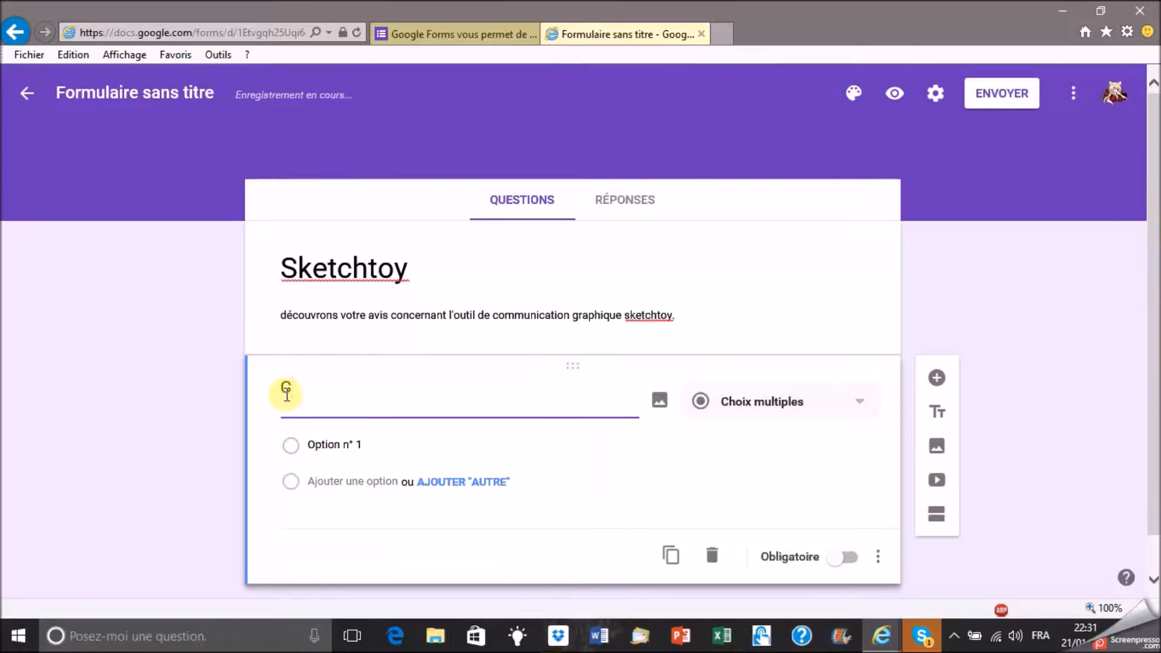
{"action": "type", "text": "omment avez-"}
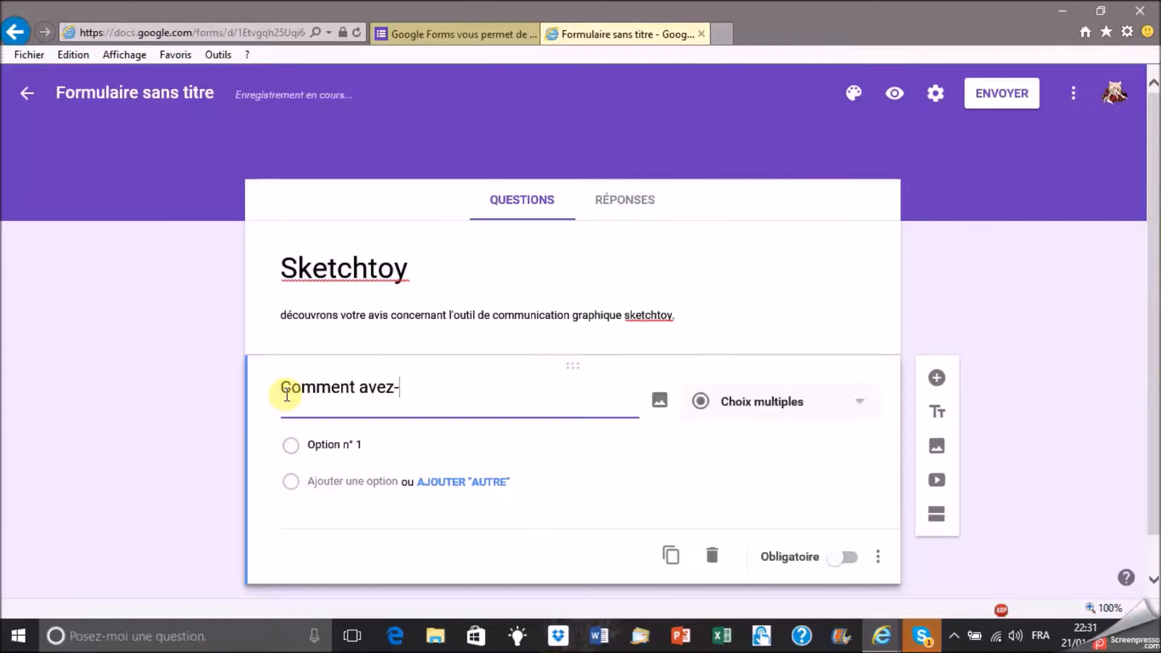
{"action": "type", "text": "vous connu"}
{"action": "key", "text": "BackSpace"}
{"action": "key", "text": "BackSpace"}
{"action": "key", "text": "BackSpace"}
{"action": "key", "text": "BackSpace"}
{"action": "key", "text": "BackSpace"}
{"action": "type", "text": "découvert"}
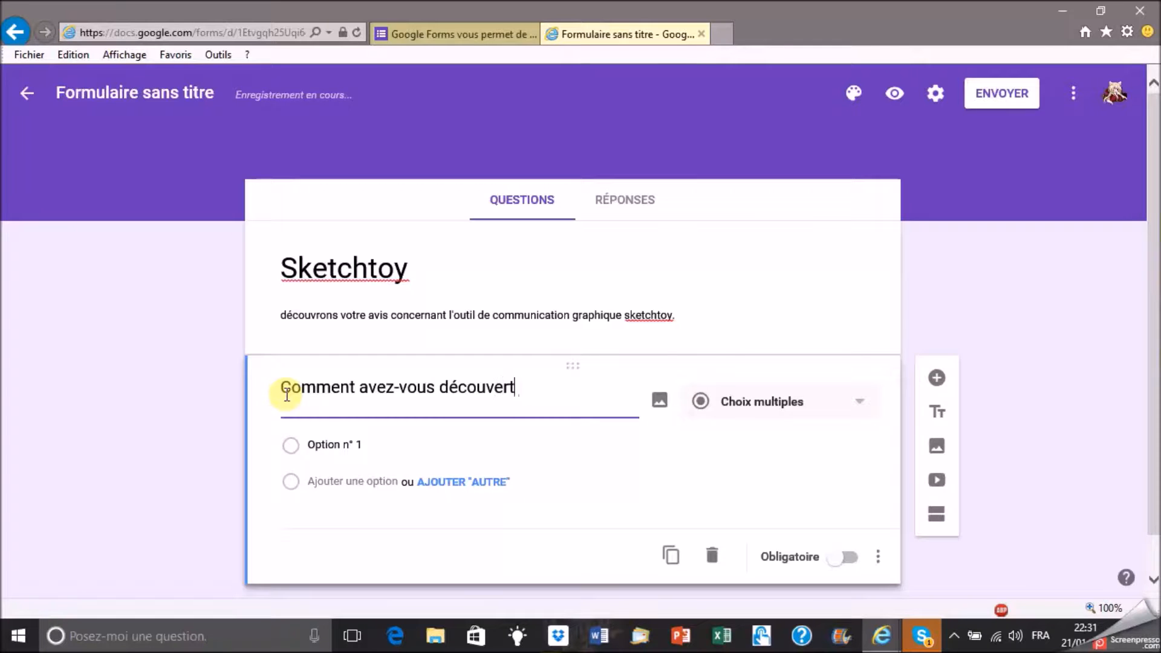
{"action": "type", "text": " l'outil sketchtoy ?"}
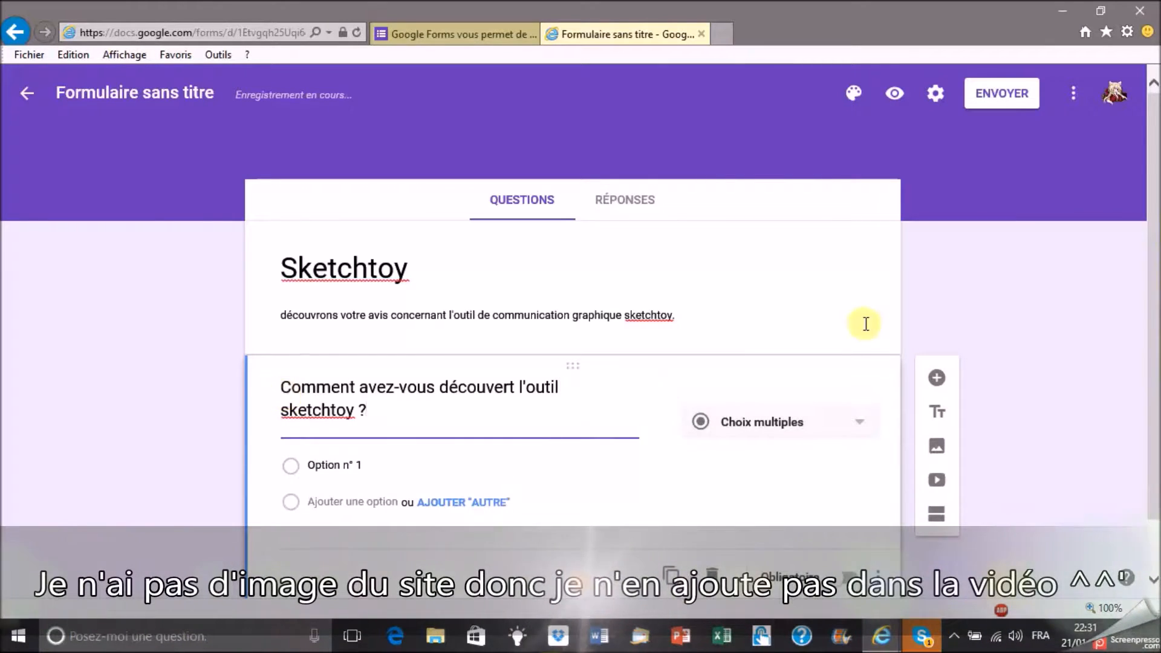
{"action": "scroll", "coordinate": [664, 363], "scroll_direction": "down", "scroll_amount": 1}
{"action": "left_click", "coordinate": [661, 361]}
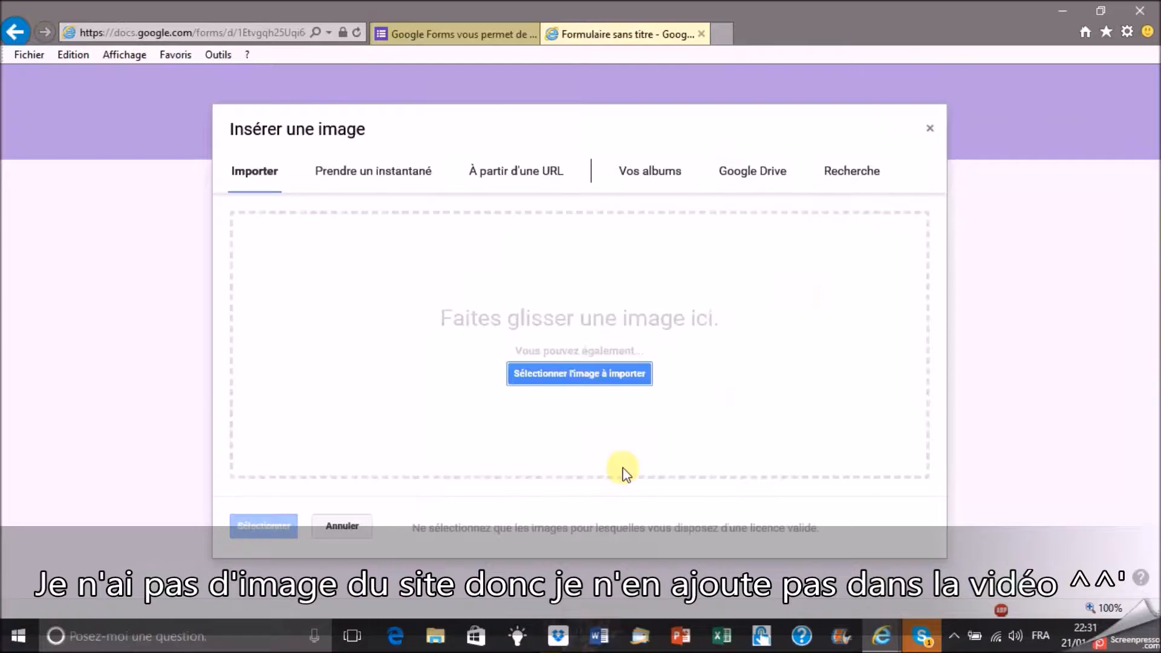
{"action": "left_click", "coordinate": [930, 128]}
- Set the answer type of the first question to Réponse courte
{"action": "left_click", "coordinate": [780, 309]}
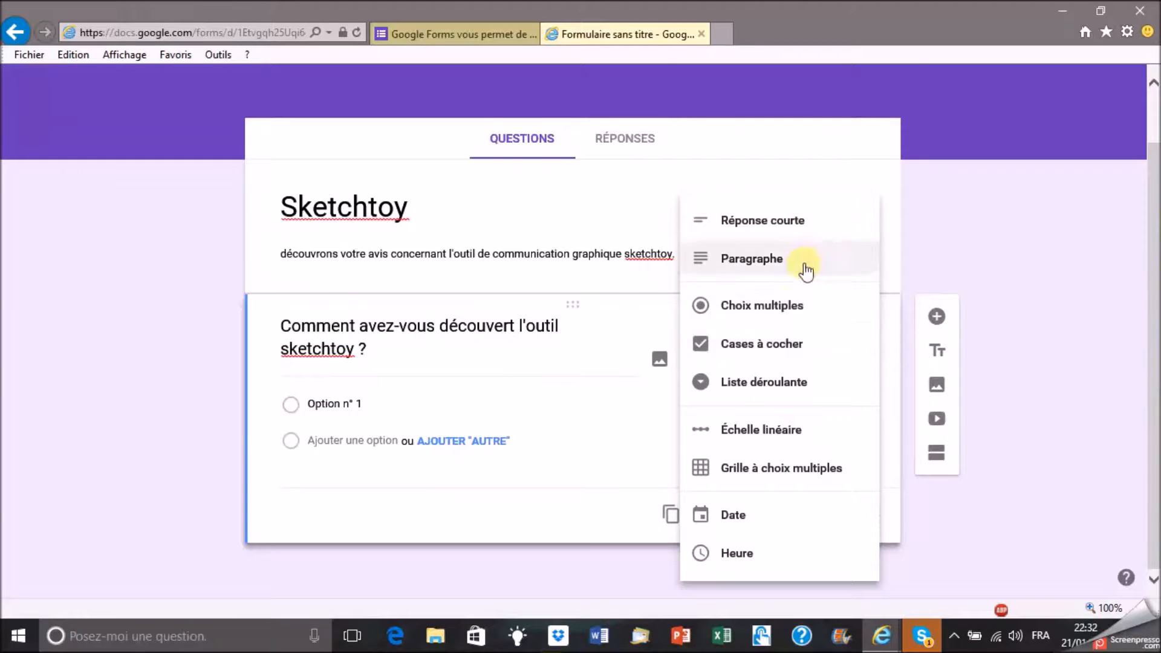
{"action": "left_click", "coordinate": [811, 225]}
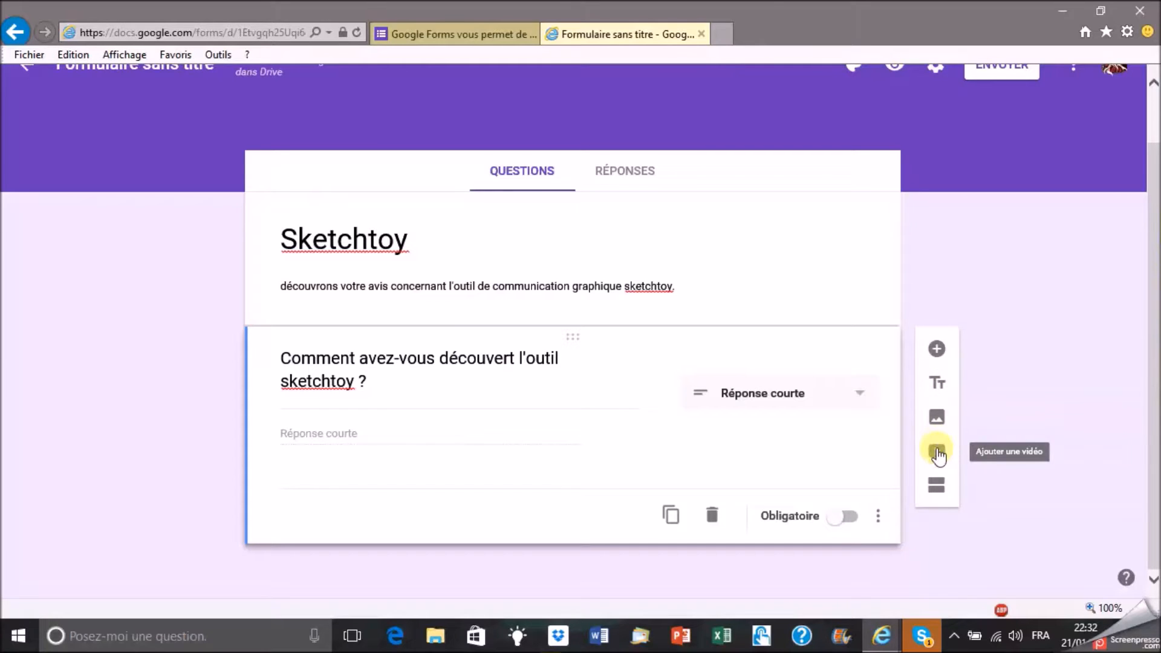
- Add the question "Avez-vous appréciez l'outil sketchtoy ?" and set its answer type to Paragraphe
{"action": "left_click", "coordinate": [936, 348]}
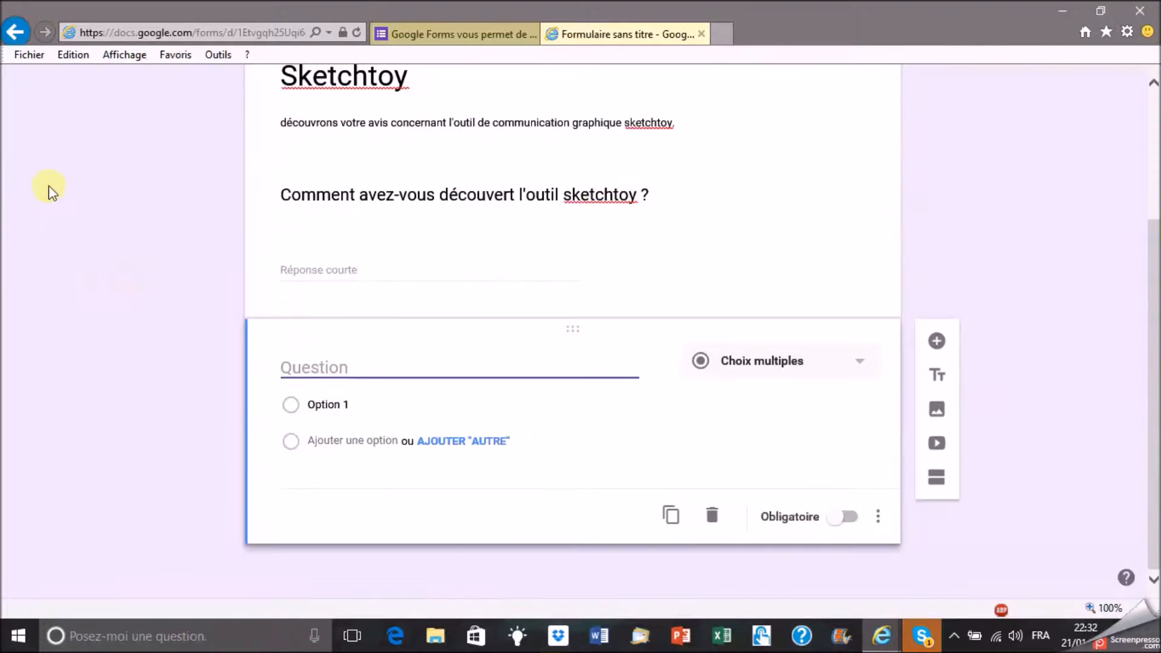
{"action": "type", "text": "Avez "}
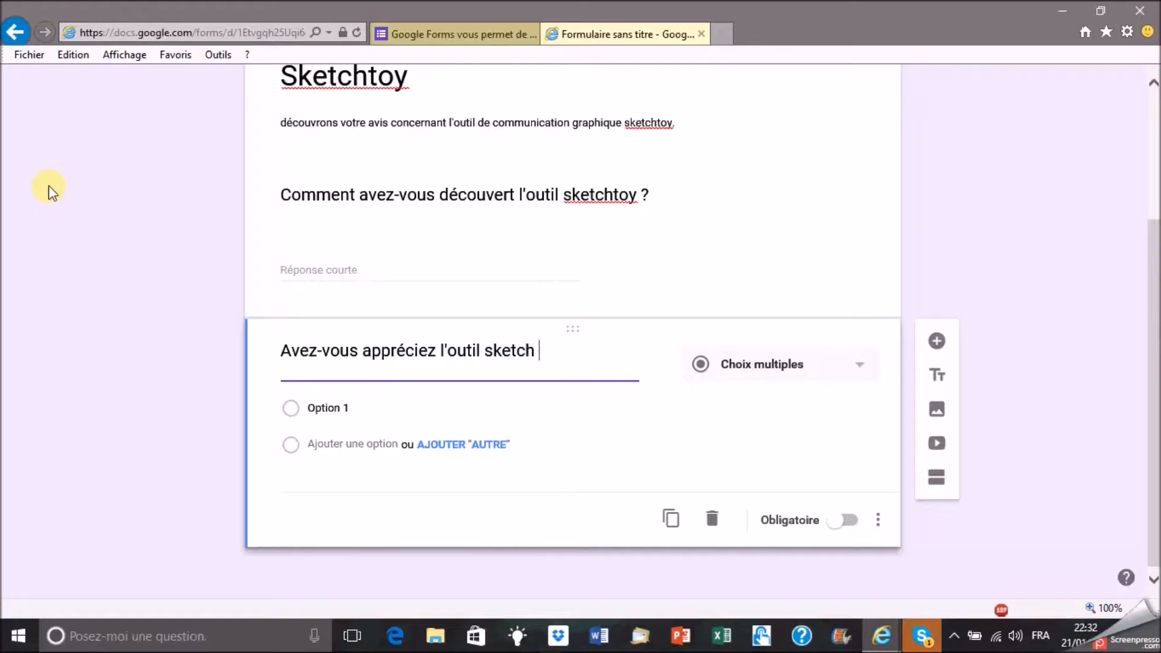
{"action": "type", "text": "y ?"}
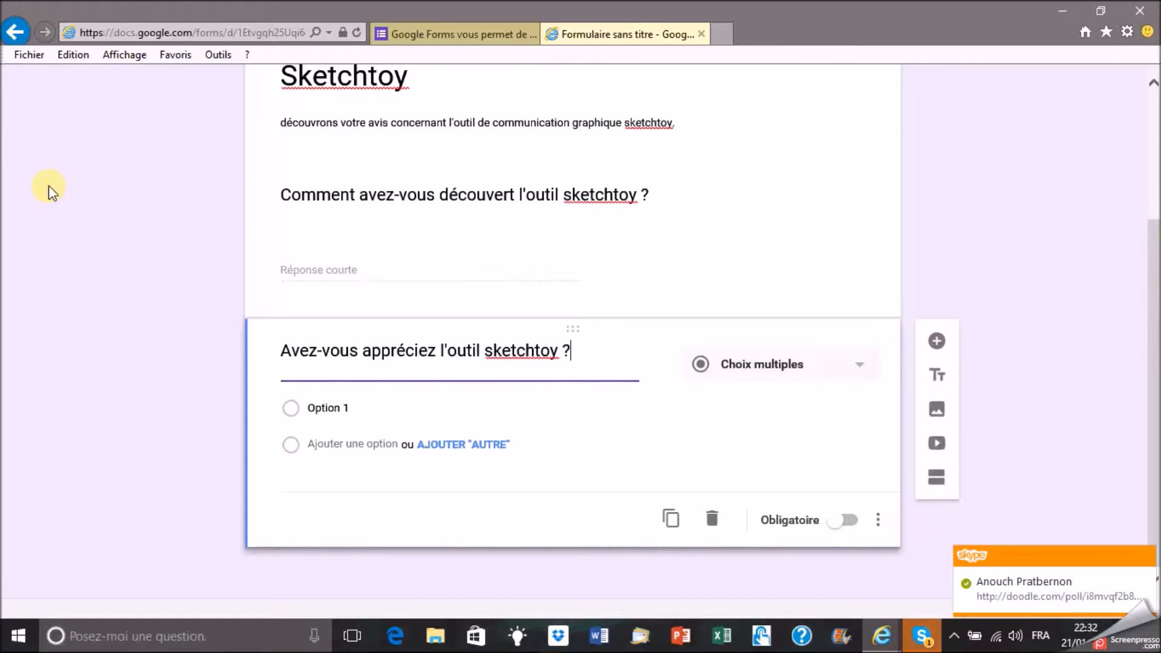
{"action": "left_click", "coordinate": [824, 405]}
{"action": "left_click", "coordinate": [752, 376]}
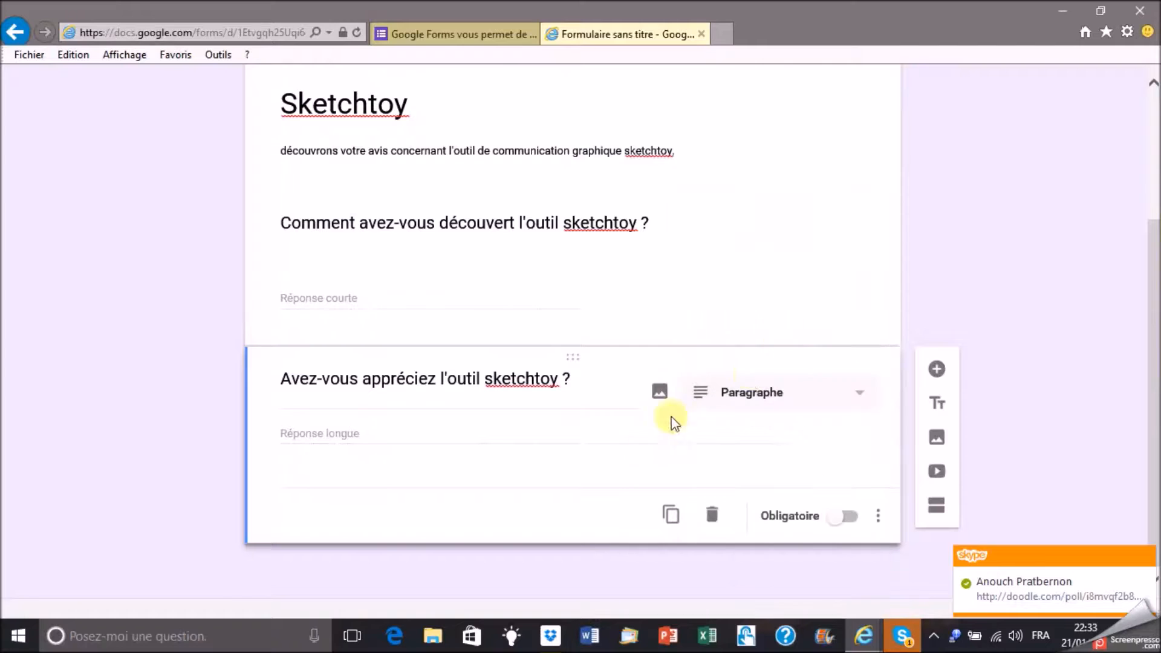
{"action": "left_click", "coordinate": [586, 381]}
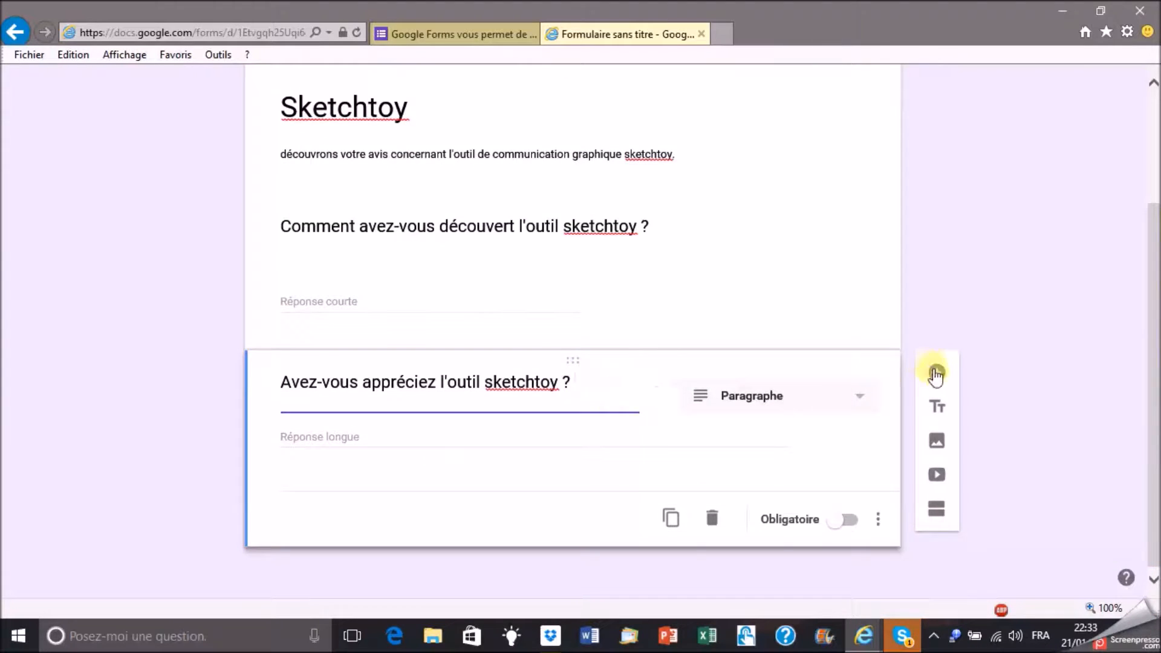
- Add the question "Avez-vous quelques a priori sur cet outil ?" and set its answer type to Cases à cocher
{"action": "left_click", "coordinate": [936, 369]}
{"action": "type", "text": "Avez-vous quelques a prior"}
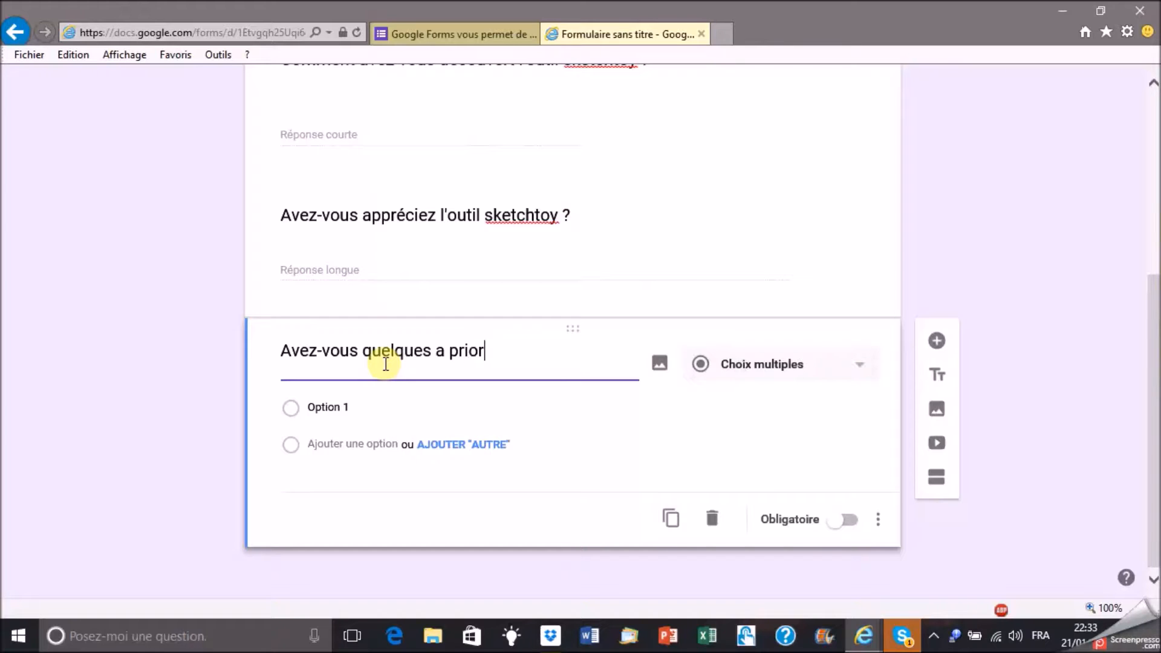
{"action": "left_click", "coordinate": [756, 364]}
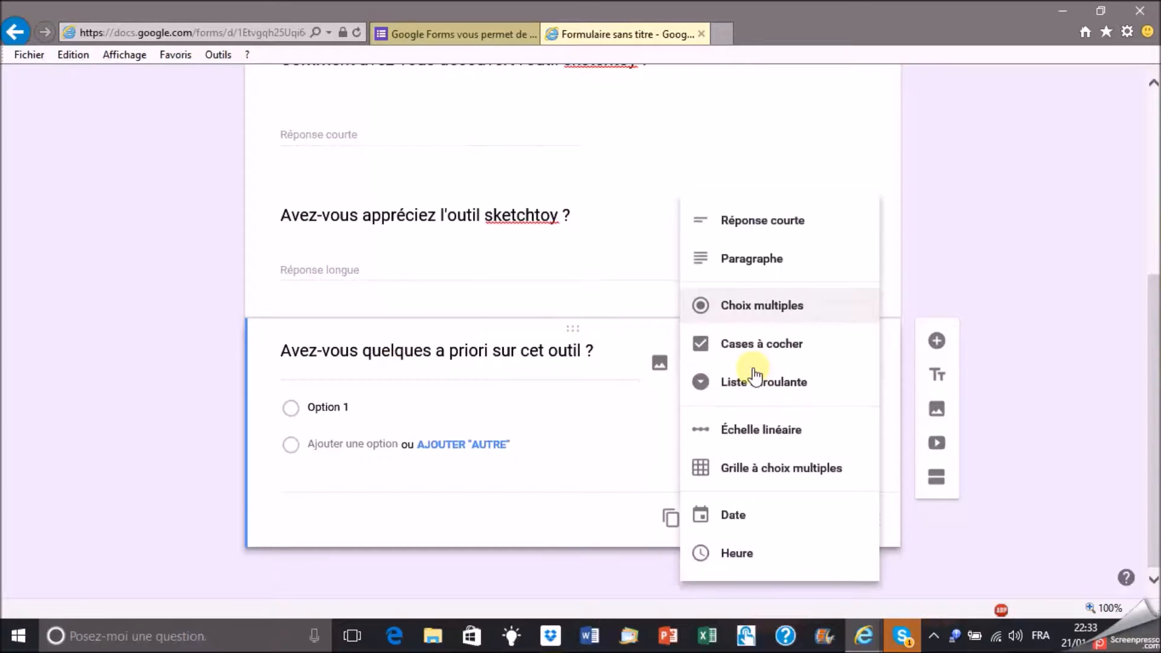
{"action": "left_click", "coordinate": [729, 384]}
- Enter "Oui" and "Non" as the two checkbox options of the a priori question
{"action": "left_click", "coordinate": [417, 405]}
{"action": "left_click_drag", "start_coordinate": [417, 404], "coordinate": [306, 402]}
{"action": "type", "text": "Oui"}
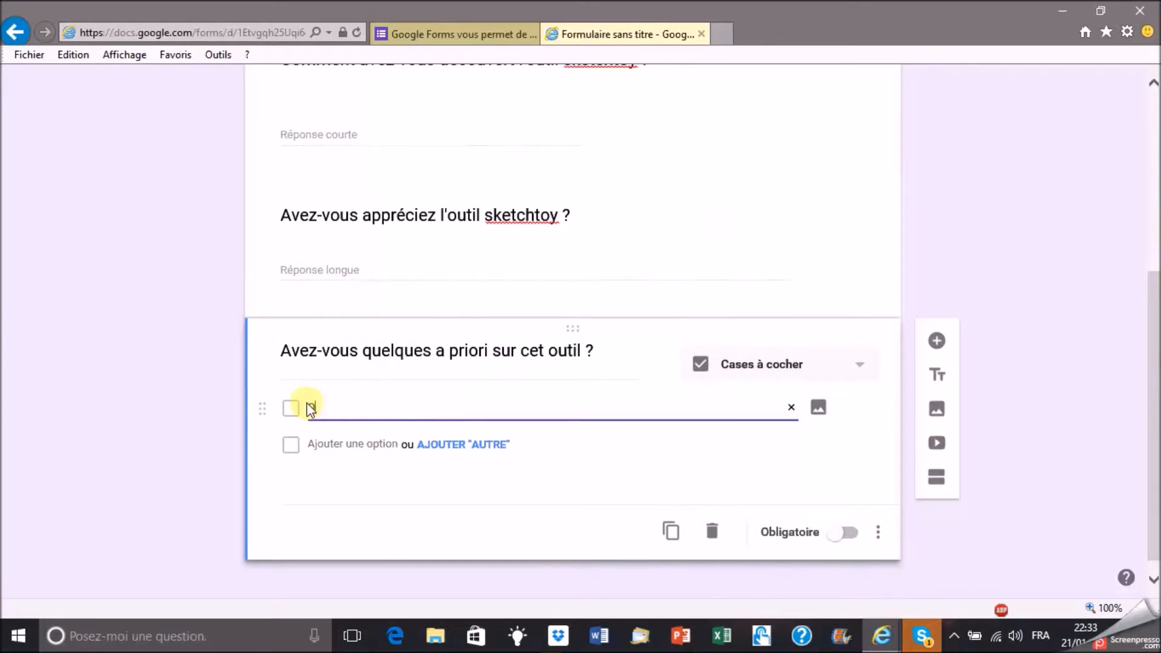
{"action": "key", "text": "Return"}
{"action": "type", "text": "Non"}
{"action": "scroll", "coordinate": [413, 494], "scroll_direction": "down", "scroll_amount": 1}
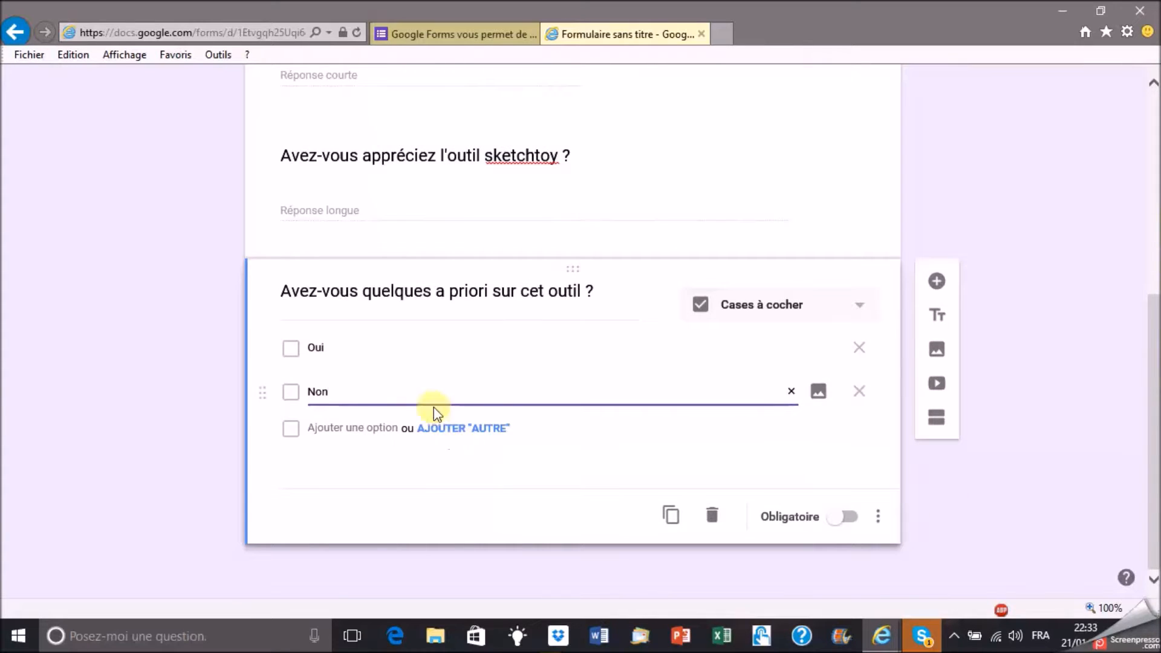
- Make the question about how sketchtoy was discovered mandatory and open its additional display options
{"action": "scroll", "coordinate": [562, 238], "scroll_direction": "up", "scroll_amount": 6}
{"action": "left_click", "coordinate": [767, 430]}
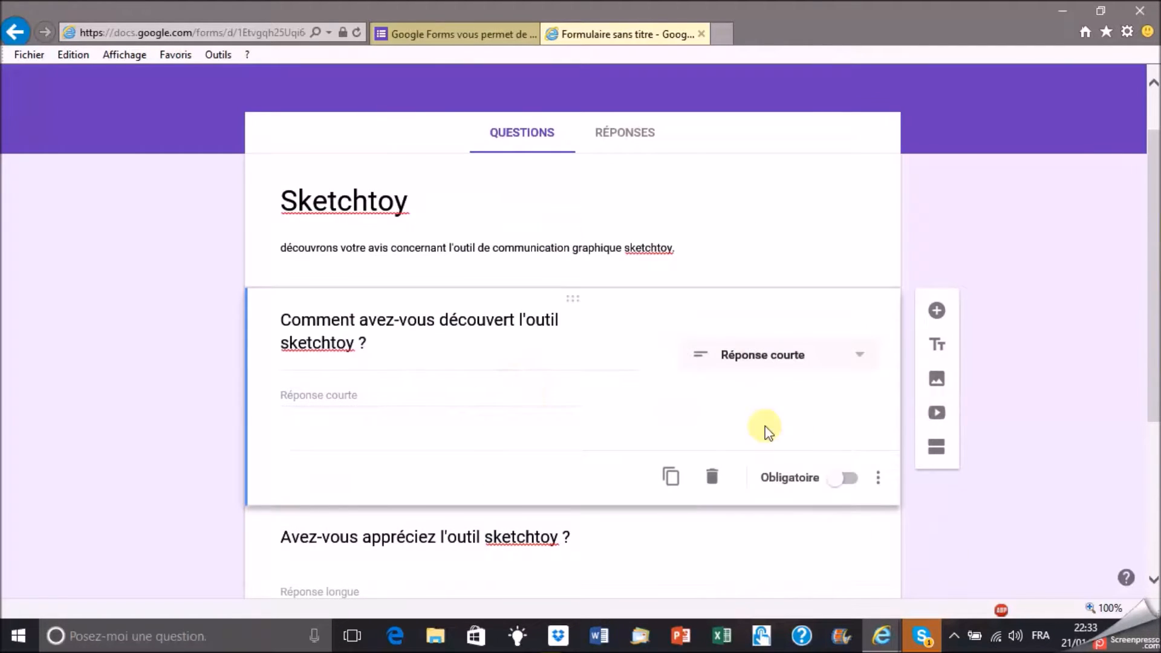
{"action": "left_click", "coordinate": [845, 477]}
{"action": "scroll", "coordinate": [668, 490], "scroll_direction": "down", "scroll_amount": 3}
{"action": "left_click", "coordinate": [876, 237]}
{"action": "scroll", "coordinate": [720, 492], "scroll_direction": "down", "scroll_amount": 1}
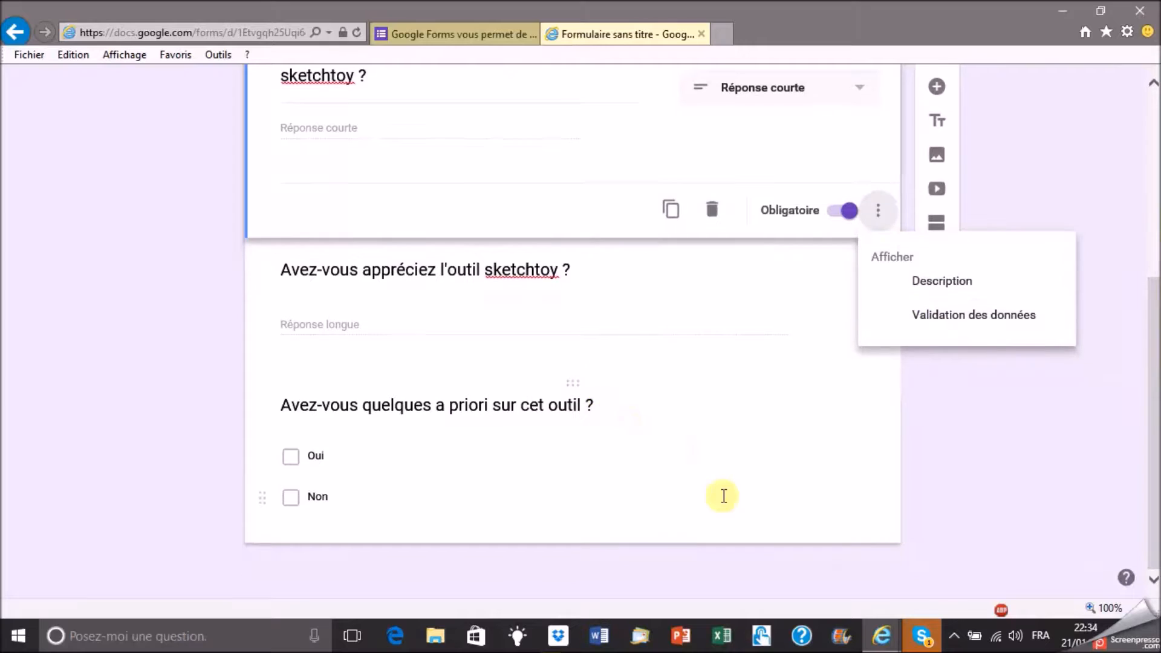
- Add the question "Pensez vous avoir des idées pour améliorer cet outil ?" and set its answer type to a drop-down list
{"action": "scroll", "coordinate": [643, 160], "scroll_direction": "up", "scroll_amount": 5}
{"action": "scroll", "coordinate": [810, 194], "scroll_direction": "down", "scroll_amount": 6}
{"action": "left_click", "coordinate": [859, 351]}
{"action": "left_click", "coordinate": [959, 331]}
{"action": "type", "text": "Pensez vous avoir des idées pour"}
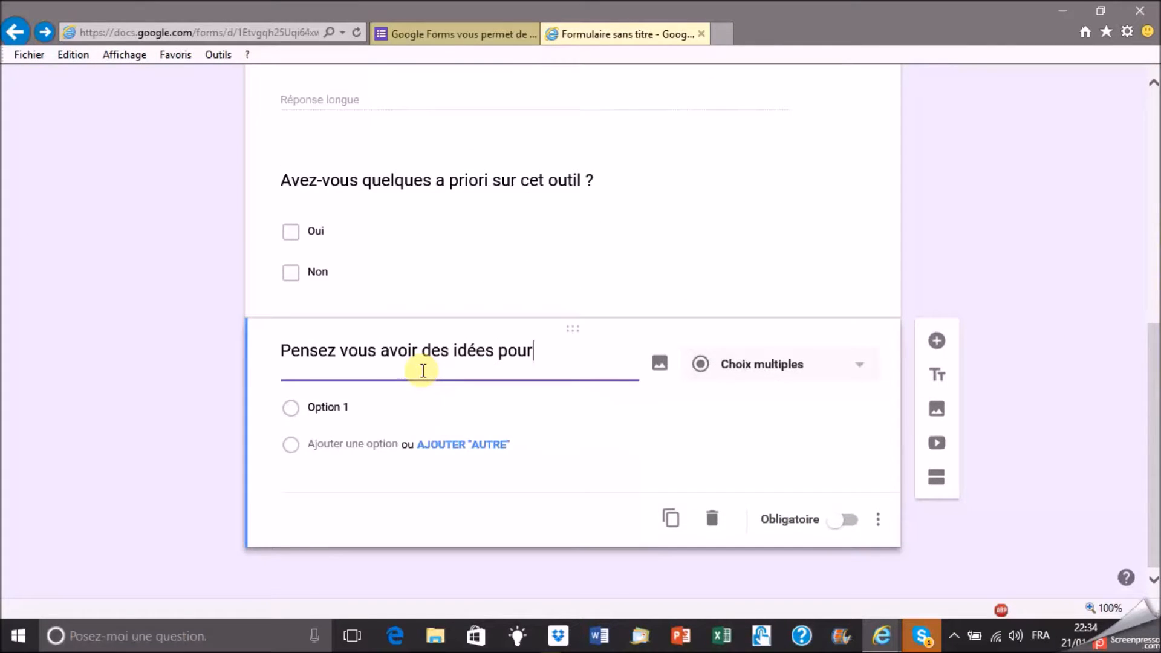
{"action": "type", "text": "et outil ?"}
{"action": "left_click", "coordinate": [936, 341]}
{"action": "left_click", "coordinate": [295, 412]}
{"action": "left_click", "coordinate": [786, 374]}
{"action": "left_click", "coordinate": [765, 391]}
- Enter "Oui", "Non" and "Je ne sais pas" as the drop-down options of the improvement ideas question
{"action": "left_click", "coordinate": [440, 406]}
{"action": "type", "text": "Oui"}
{"action": "key", "text": "Return"}
{"action": "type", "text": "Non"}
{"action": "key", "text": "Return"}
{"action": "type", "text": "Je ne sais pas"}
- Add the question "Si vous avez répondu oui à la question précédente veuillez préciser." and make the improvement ideas question mandatory
{"action": "left_click", "coordinate": [937, 330]}
{"action": "type", "text": "Si vous avez répondu oui à la question précédente veuillez préciser."}
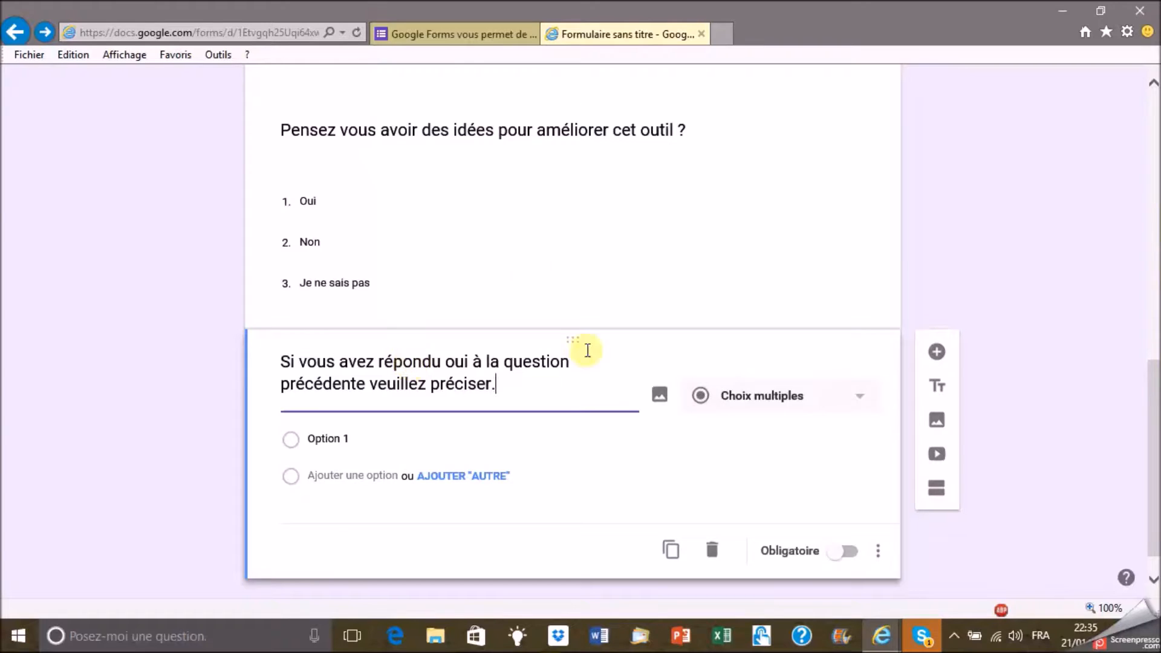
{"action": "left_click", "coordinate": [587, 266]}
{"action": "left_click", "coordinate": [842, 370]}
{"action": "left_click", "coordinate": [467, 404]}
{"action": "scroll", "coordinate": [775, 444], "scroll_direction": "up", "scroll_amount": 10}
{"action": "left_click", "coordinate": [828, 302]}
{"action": "left_click", "coordinate": [935, 243]}
{"action": "left_click_drag", "start_coordinate": [572, 280], "coordinate": [606, 245]}
{"action": "left_click", "coordinate": [712, 423]}
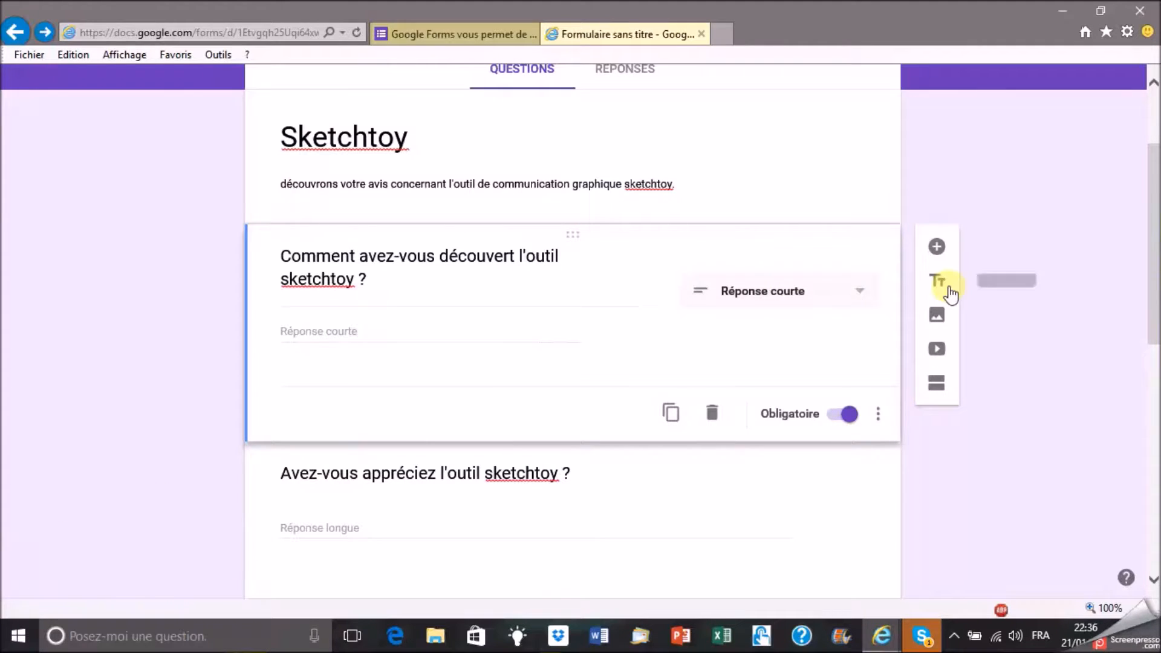
- Insert a new section after the question about how sketchtoy was discovered and collapse that section's questions
{"action": "left_click", "coordinate": [936, 382]}
{"action": "scroll", "coordinate": [454, 186], "scroll_direction": "up", "scroll_amount": 1}
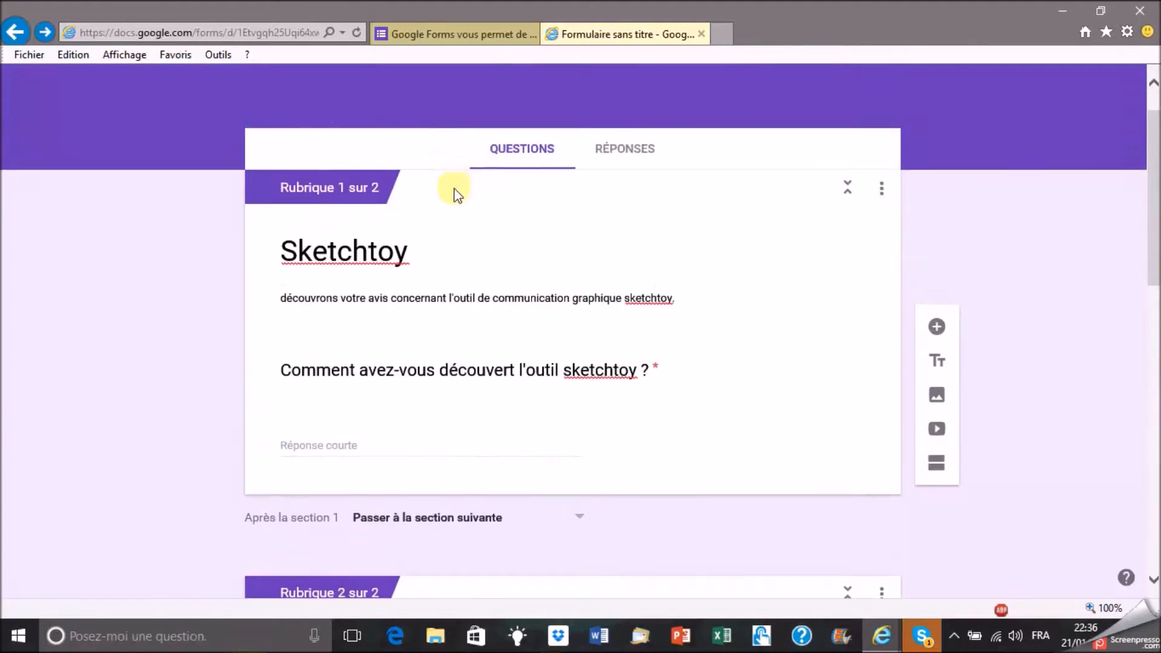
{"action": "scroll", "coordinate": [461, 233], "scroll_direction": "down", "scroll_amount": 10}
{"action": "scroll", "coordinate": [531, 213], "scroll_direction": "up", "scroll_amount": 5}
{"action": "left_click", "coordinate": [851, 198]}
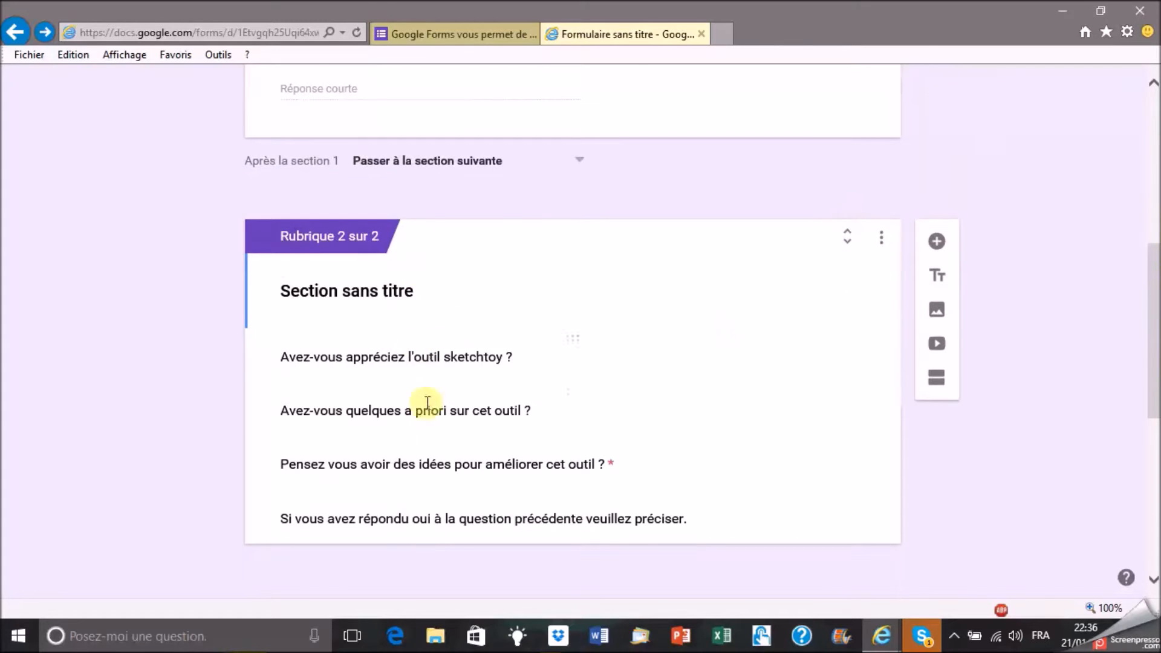
- Title the second section "Approfondissons le sujet" and enter the description "suite de ce sondage."
{"action": "left_click", "coordinate": [281, 293]}
{"action": "type", "text": "Approfo"}
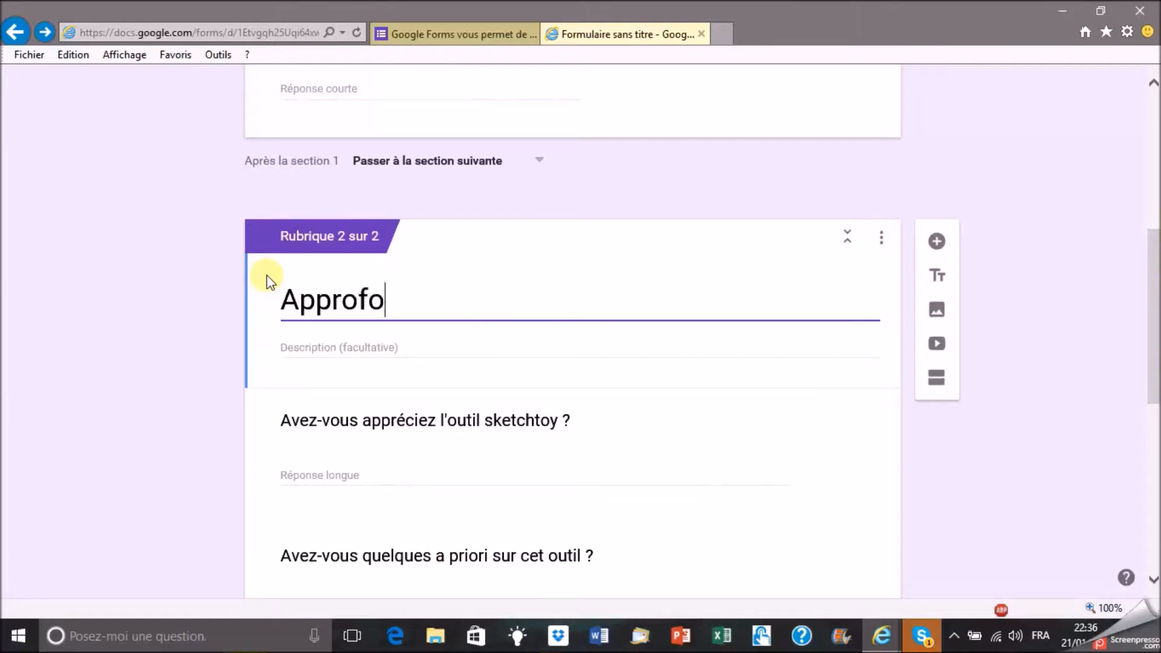
{"action": "type", "text": "ndissons le sujet"}
{"action": "scroll", "coordinate": [363, 355], "scroll_direction": "down", "scroll_amount": 5}
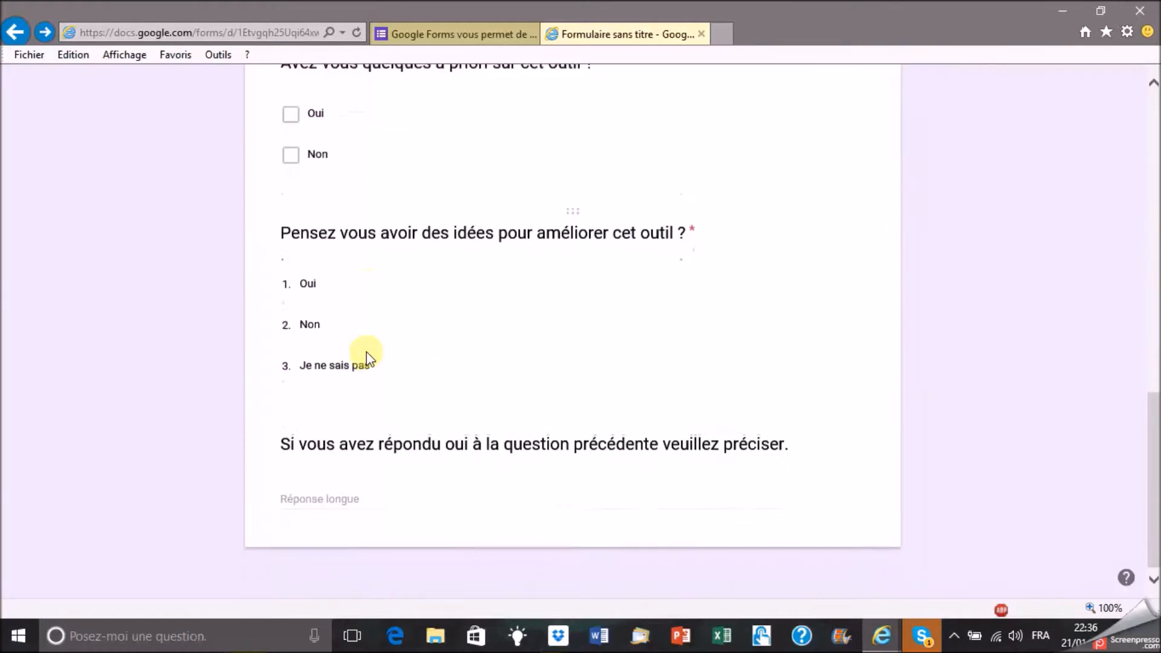
{"action": "scroll", "coordinate": [371, 349], "scroll_direction": "up", "scroll_amount": 10}
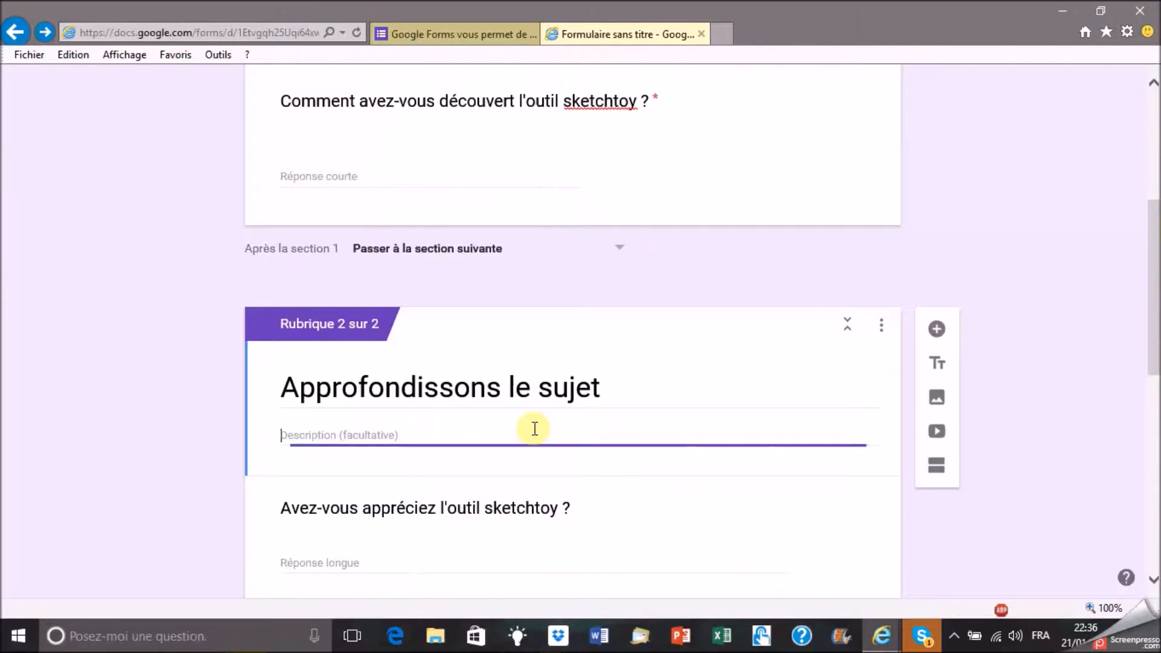
{"action": "type", "text": "suite de ce qu"}
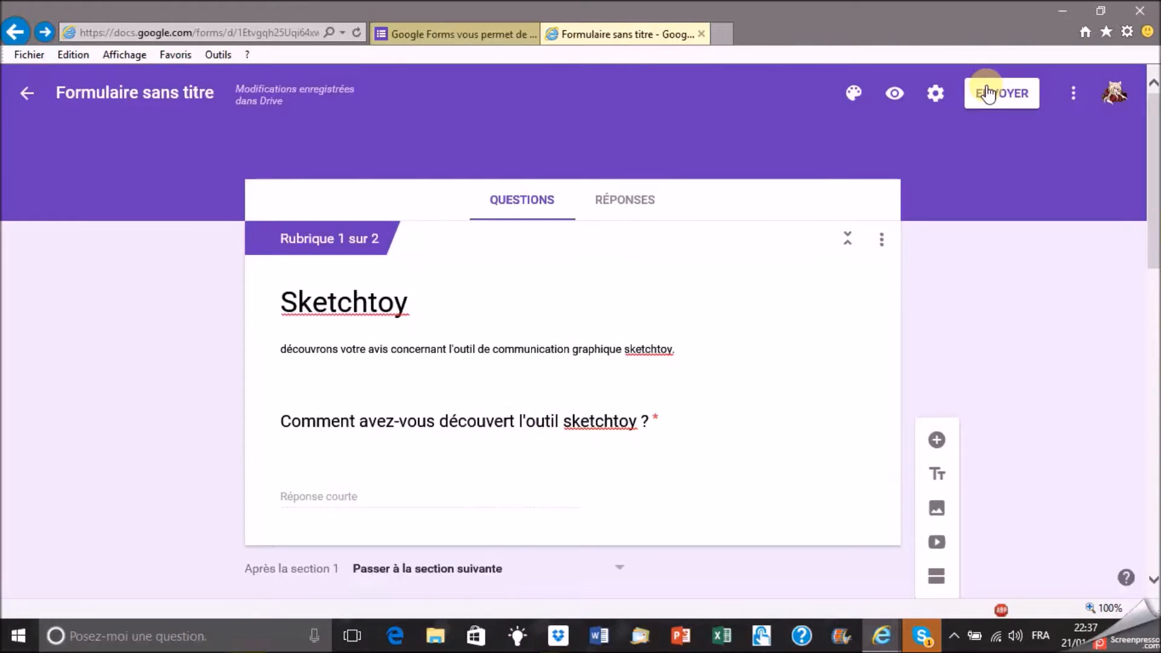
- Open the form's sending options and review the e-mail, link and HTML embed methods
{"action": "left_click", "coordinate": [988, 95]}
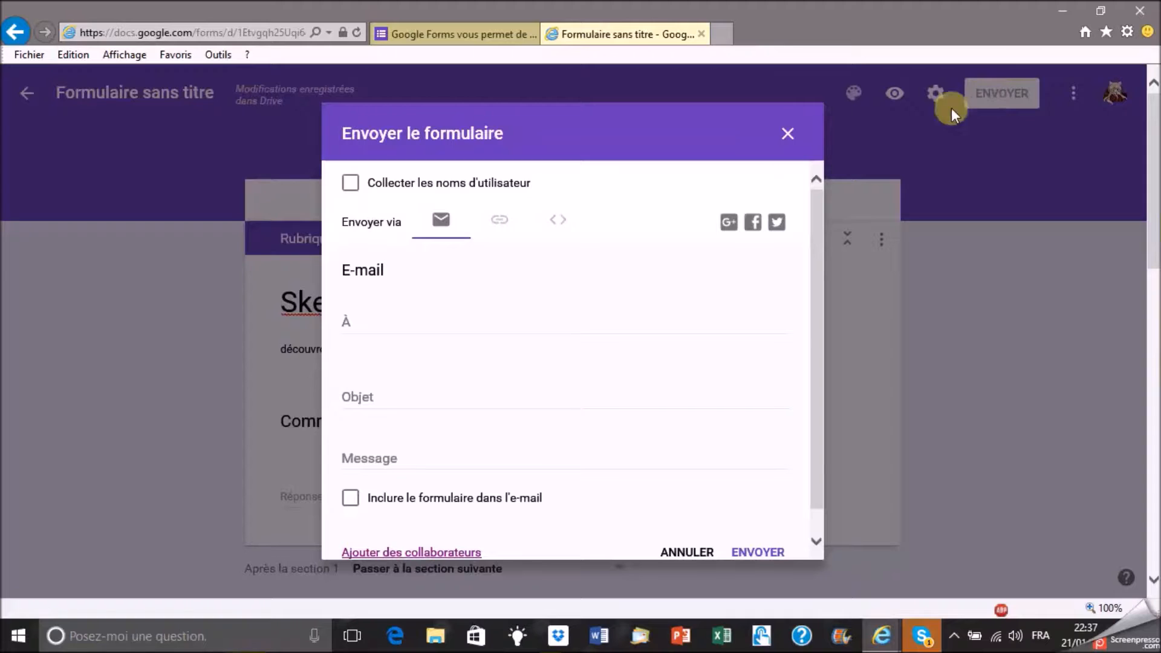
{"action": "scroll", "coordinate": [510, 242], "scroll_direction": "down", "scroll_amount": 1}
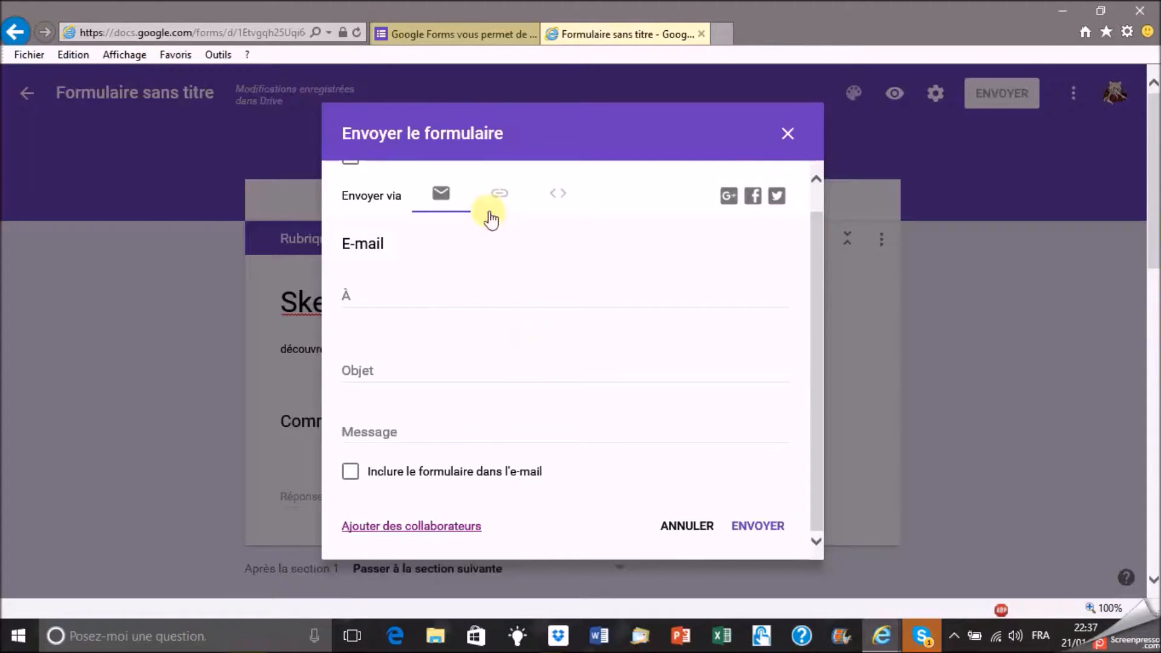
{"action": "scroll", "coordinate": [496, 279], "scroll_direction": "up", "scroll_amount": 1}
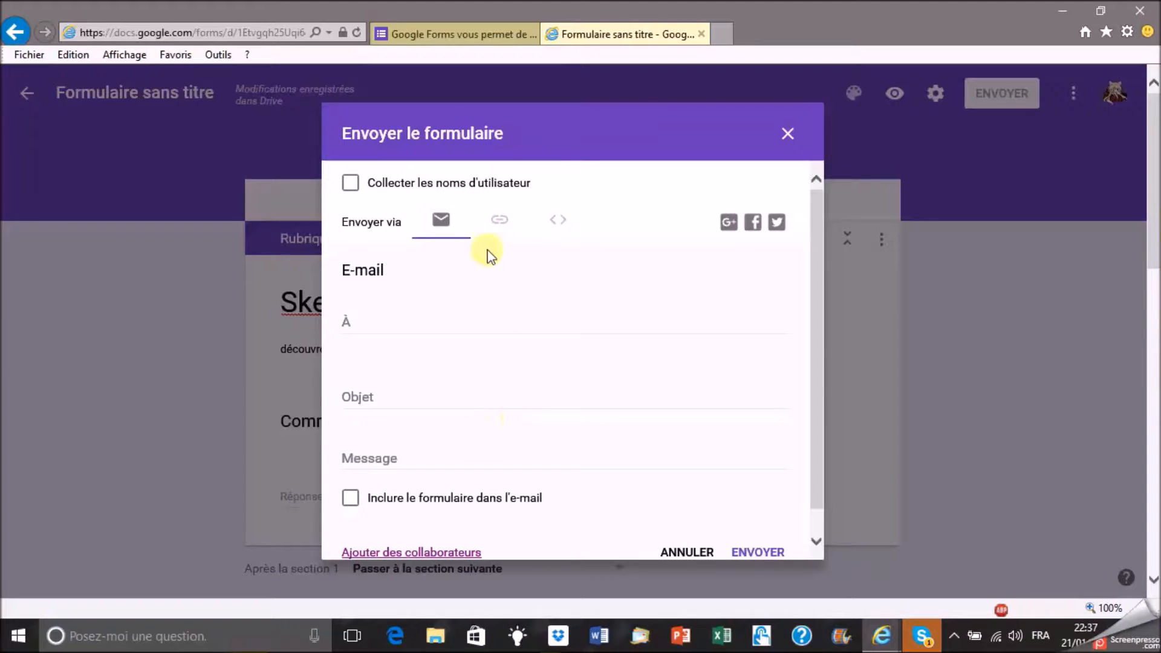
{"action": "left_click", "coordinate": [496, 224]}
{"action": "left_click", "coordinate": [561, 223]}
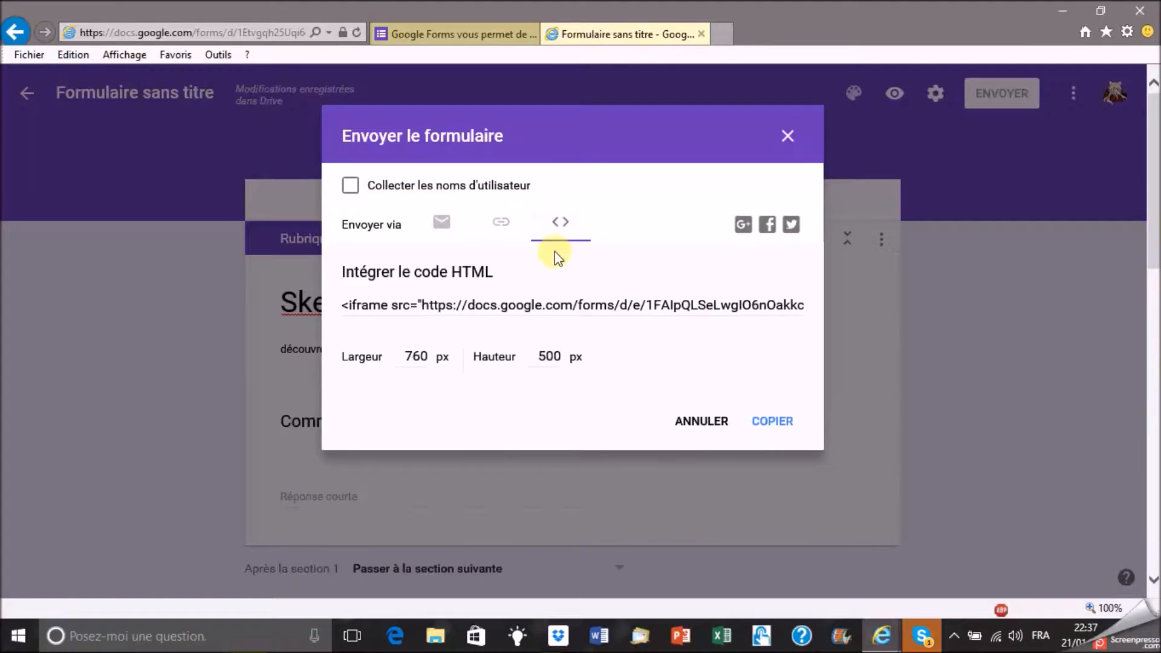
- Copy the form's sharing link from the link sending option
{"action": "left_click", "coordinate": [503, 223]}
{"action": "left_click", "coordinate": [513, 301]}
{"action": "right_click", "coordinate": [518, 309]}
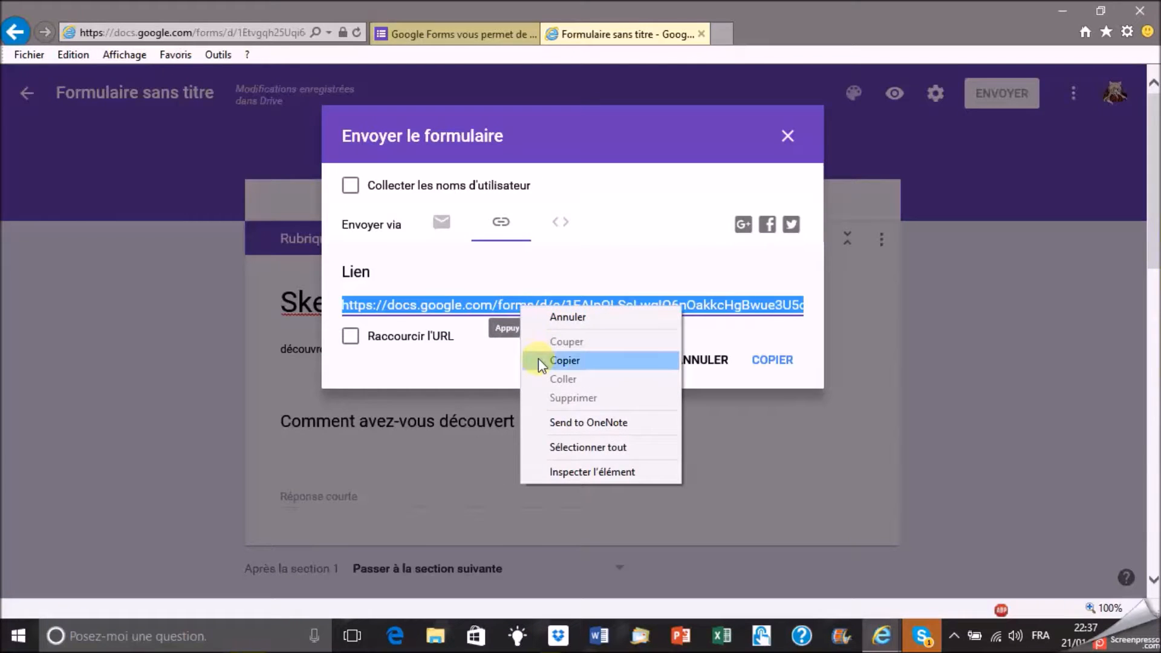
{"action": "left_click", "coordinate": [538, 358]}
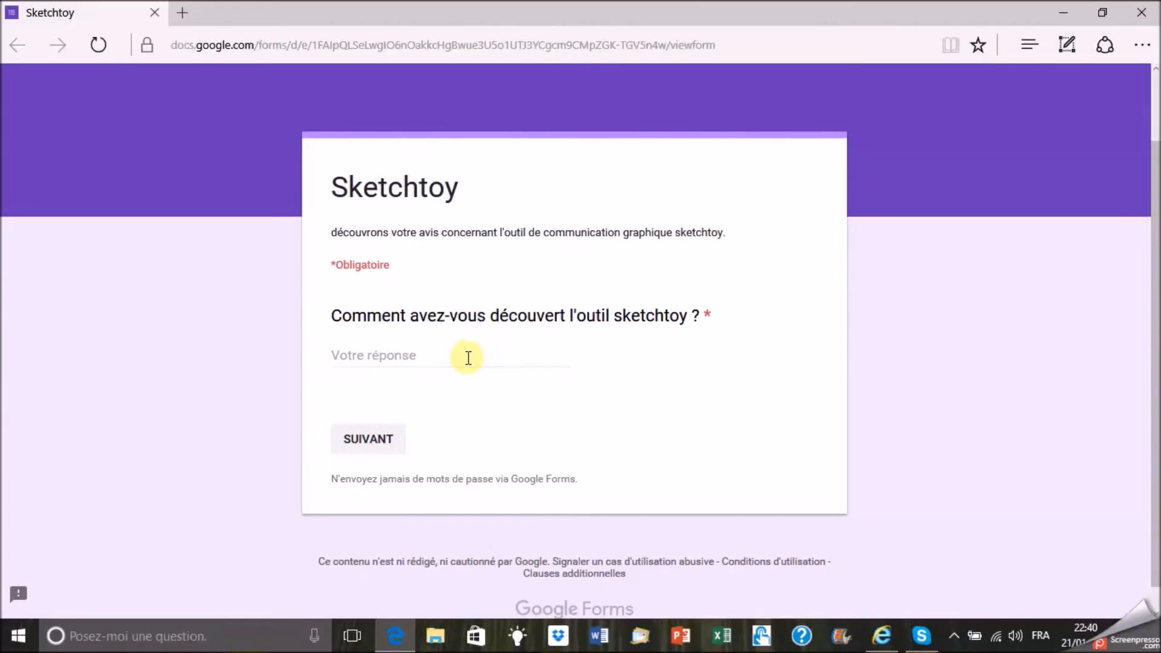
- In the published form in Edge, answer the discovery question with "J'ai découvert cet outil sur un forum" and continue to the next section
{"action": "left_click", "coordinate": [467, 358]}
{"action": "type", "text": "J'ai découvert"}
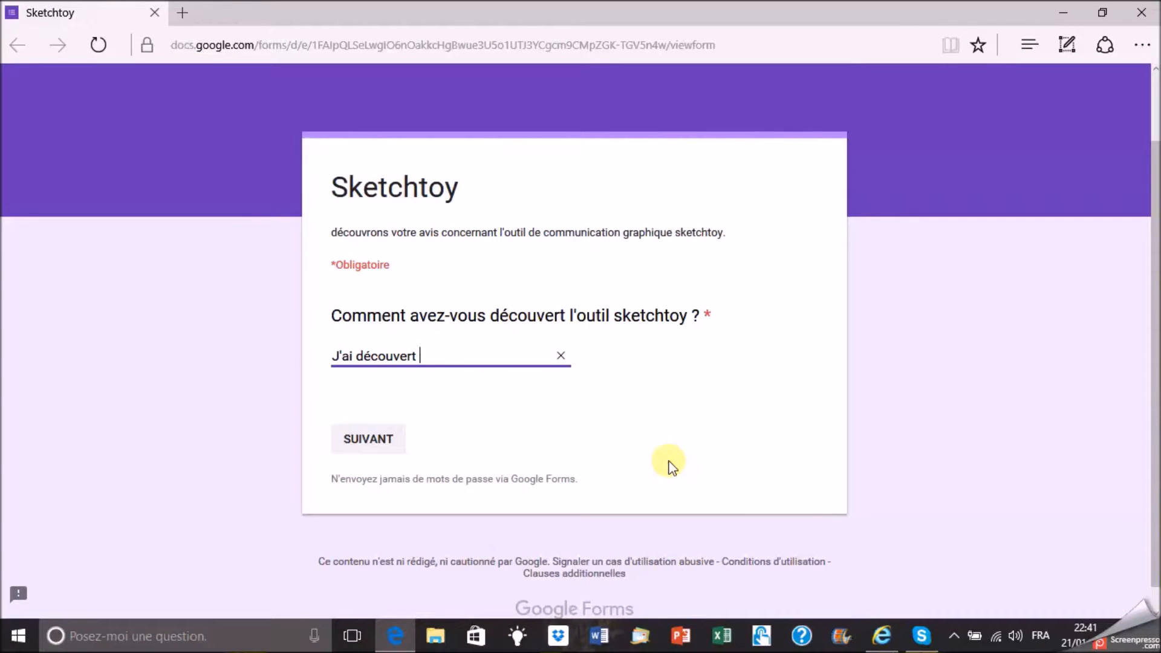
{"action": "left_click", "coordinate": [382, 444]}
- Answer the question "Avez-vous appréciez l'outil sketchtoy ?" with "Oui, je l'ai trouvé sympathique"
{"action": "left_click", "coordinate": [454, 315]}
{"action": "type", "text": "Oui, je l'ai trouvé sympatiqy="}
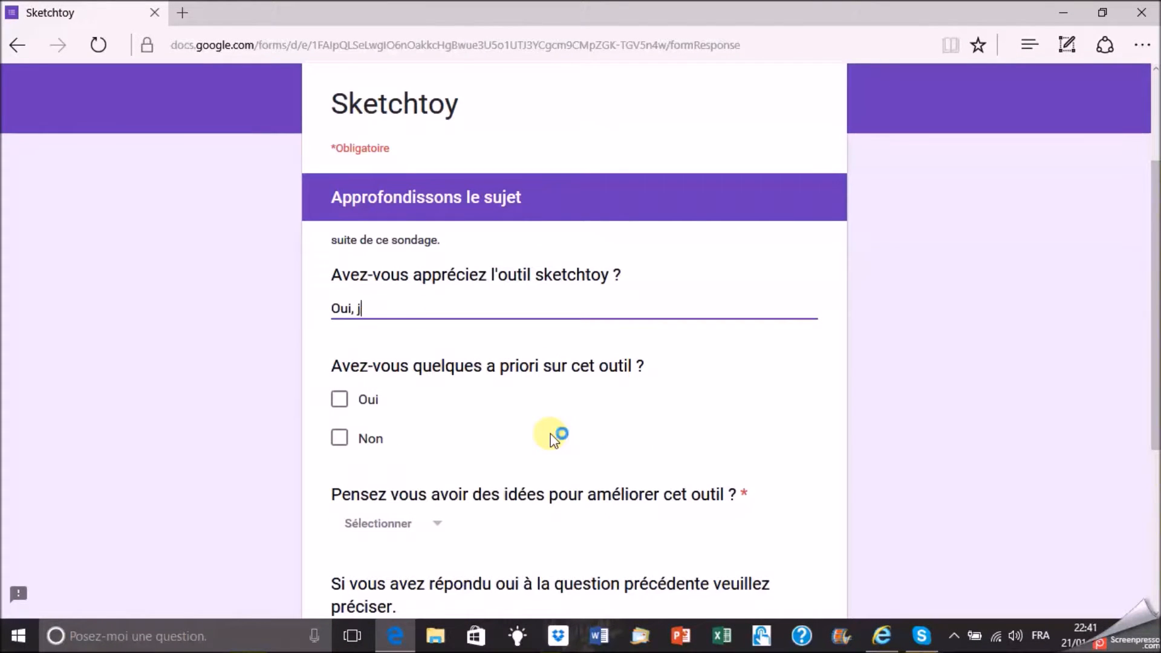
{"action": "key", "text": "BackSpace"}
{"action": "key", "text": "BackSpace"}
{"action": "type", "text": "ue"}
- Answer the a priori question with "Non" and choose an option for the improvement ideas question
{"action": "scroll", "coordinate": [471, 326], "scroll_direction": "down", "scroll_amount": 1}
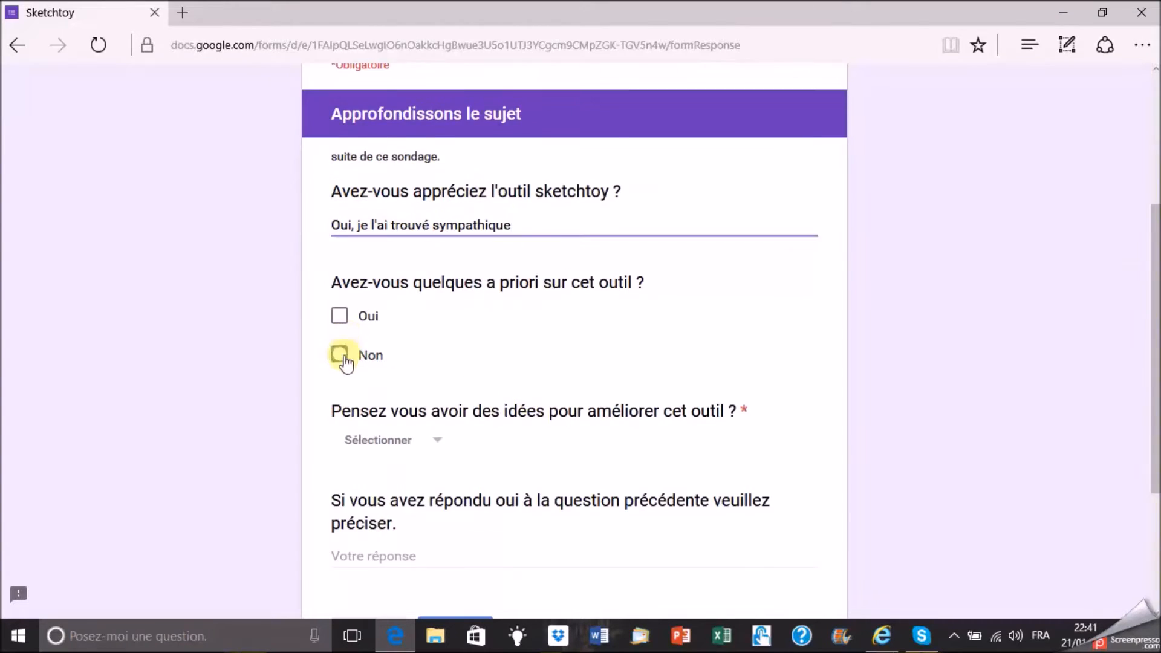
{"action": "left_click", "coordinate": [345, 353]}
{"action": "scroll", "coordinate": [424, 363], "scroll_direction": "down", "scroll_amount": 1}
{"action": "left_click", "coordinate": [439, 362]}
{"action": "left_click", "coordinate": [387, 468]}
{"action": "scroll", "coordinate": [417, 344], "scroll_direction": "down", "scroll_amount": 2}
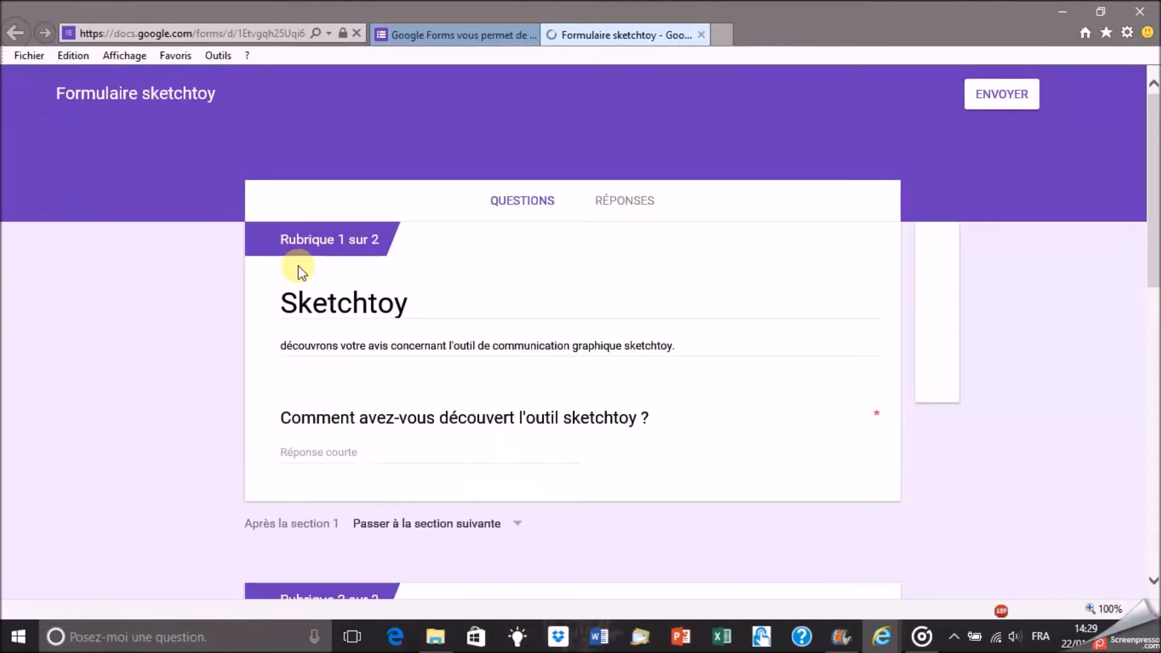
- Open the responses of the sketchtoy form and examine the first individual response
{"action": "scroll", "coordinate": [607, 278], "scroll_direction": "down", "scroll_amount": 4}
{"action": "scroll", "coordinate": [628, 266], "scroll_direction": "up", "scroll_amount": 4}
{"action": "left_click", "coordinate": [639, 208]}
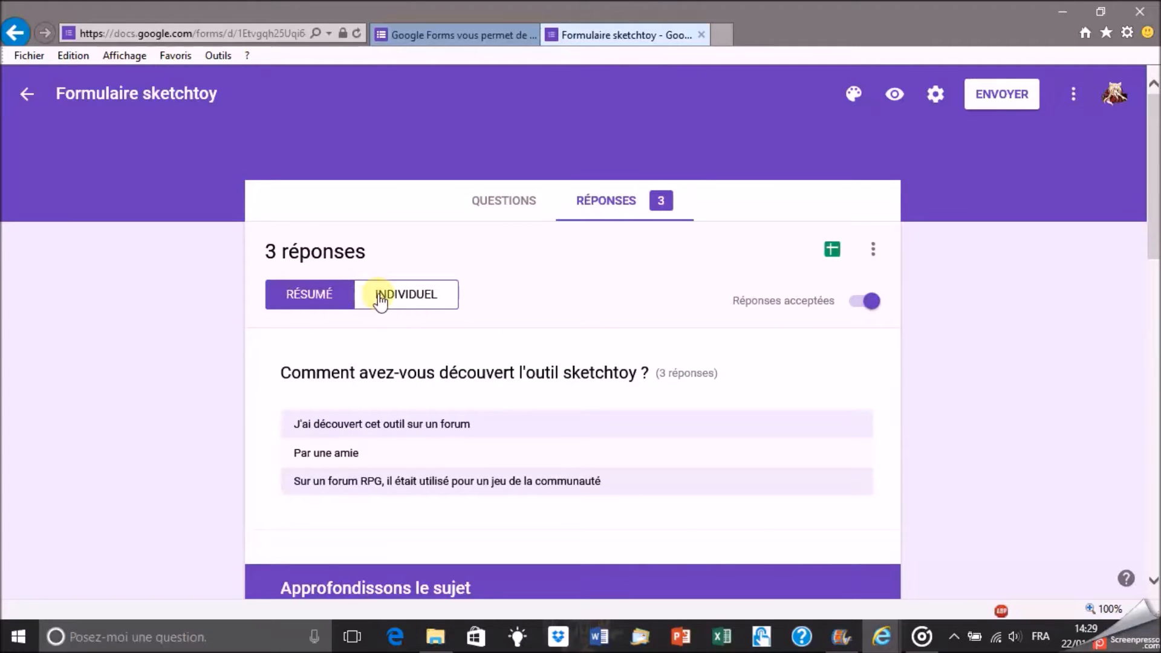
{"action": "left_click", "coordinate": [379, 296]}
{"action": "scroll", "coordinate": [467, 332], "scroll_direction": "down", "scroll_amount": 10}
{"action": "scroll", "coordinate": [630, 432], "scroll_direction": "down", "scroll_amount": 2}
{"action": "scroll", "coordinate": [518, 394], "scroll_direction": "up", "scroll_amount": 10}
- Examine the second and third individual responses to the form
{"action": "left_click", "coordinate": [769, 300]}
{"action": "scroll", "coordinate": [590, 383], "scroll_direction": "down", "scroll_amount": 2}
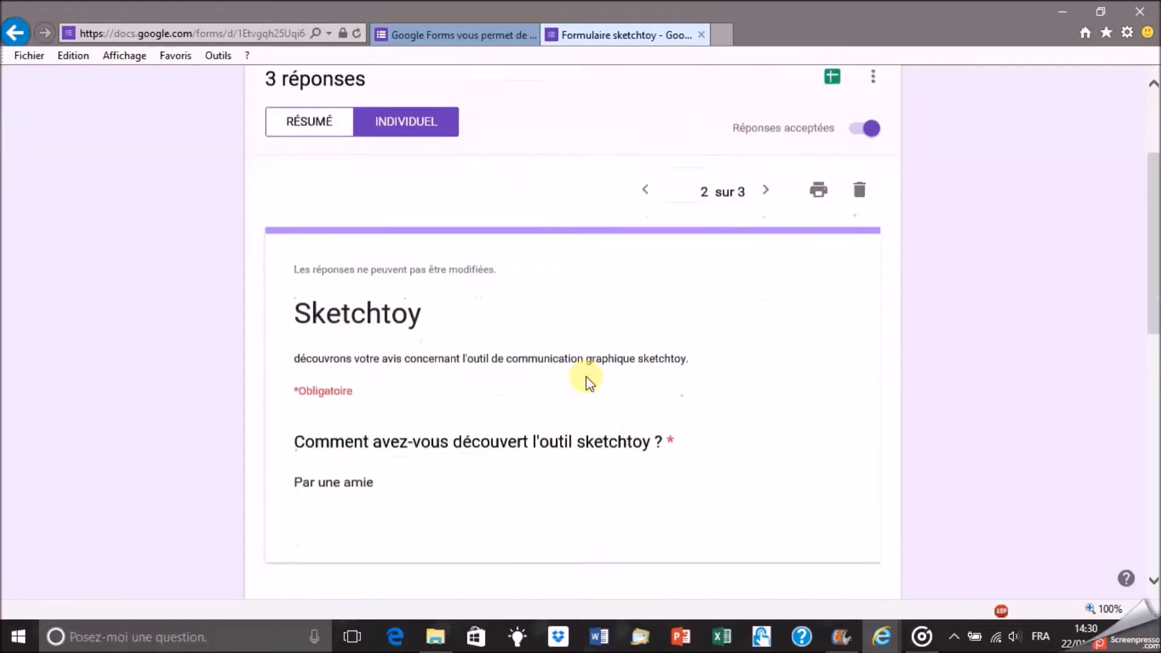
{"action": "scroll", "coordinate": [586, 382], "scroll_direction": "down", "scroll_amount": 8}
{"action": "scroll", "coordinate": [600, 394], "scroll_direction": "up", "scroll_amount": 8}
{"action": "left_click", "coordinate": [766, 224]}
{"action": "scroll", "coordinate": [656, 330], "scroll_direction": "down", "scroll_amount": 8}
{"action": "scroll", "coordinate": [656, 330], "scroll_direction": "up", "scroll_amount": 10}
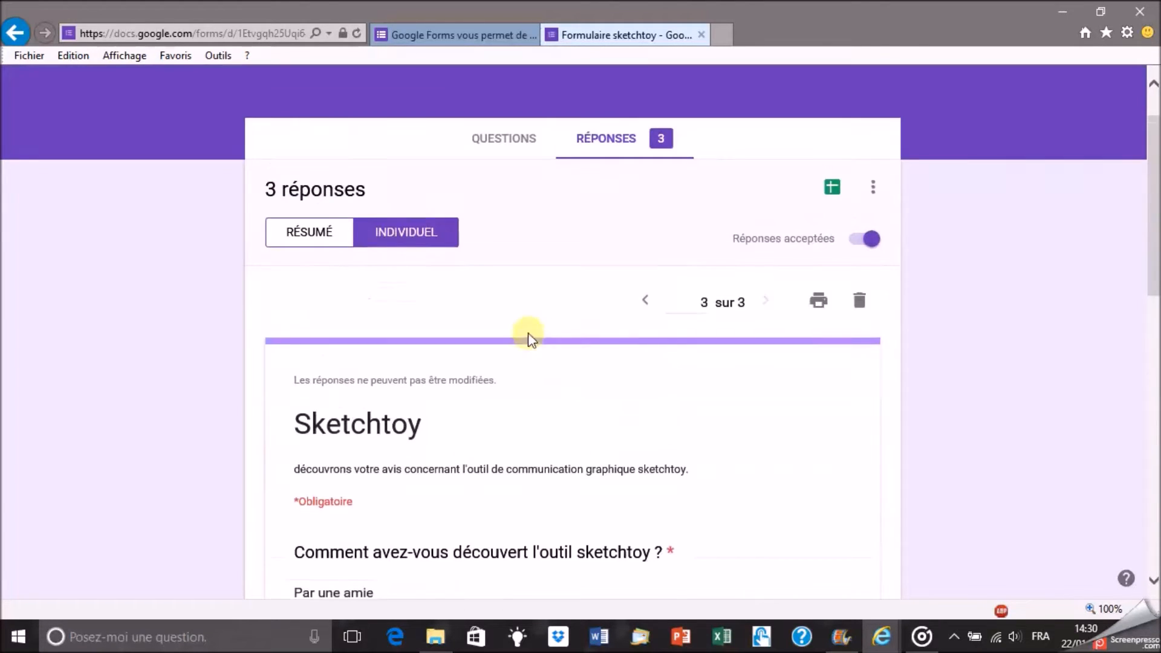
- Switch to the response summary and examine the answers and charts for every question
{"action": "left_click", "coordinate": [331, 238]}
{"action": "scroll", "coordinate": [525, 488], "scroll_direction": "down", "scroll_amount": 2}
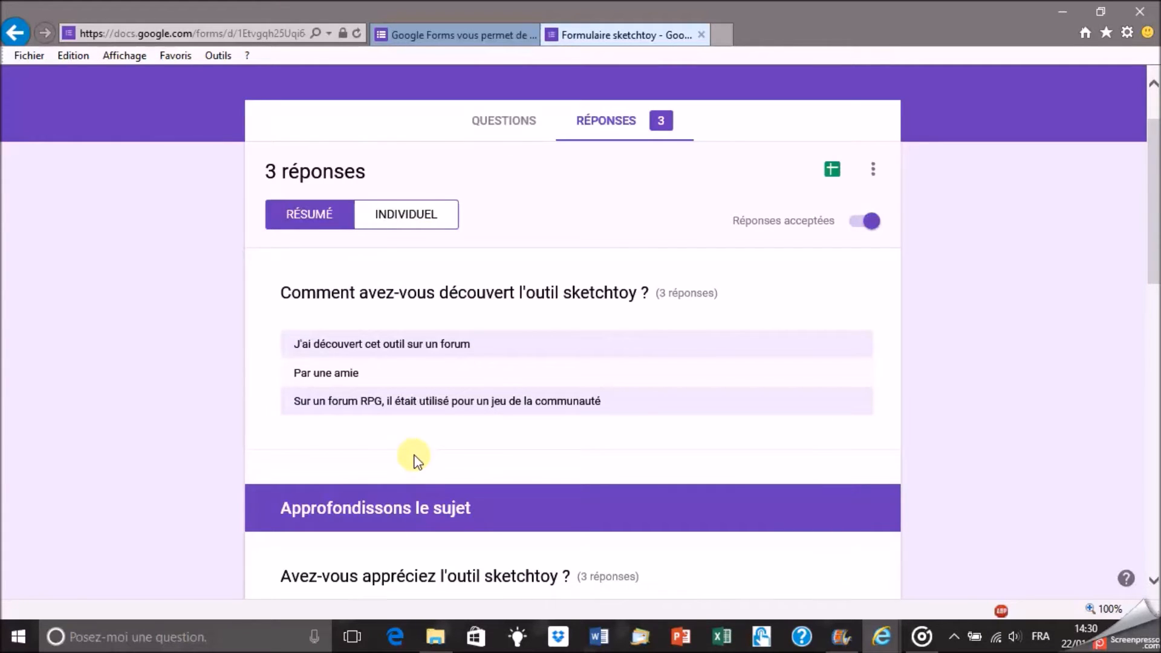
{"action": "scroll", "coordinate": [417, 466], "scroll_direction": "down", "scroll_amount": 5}
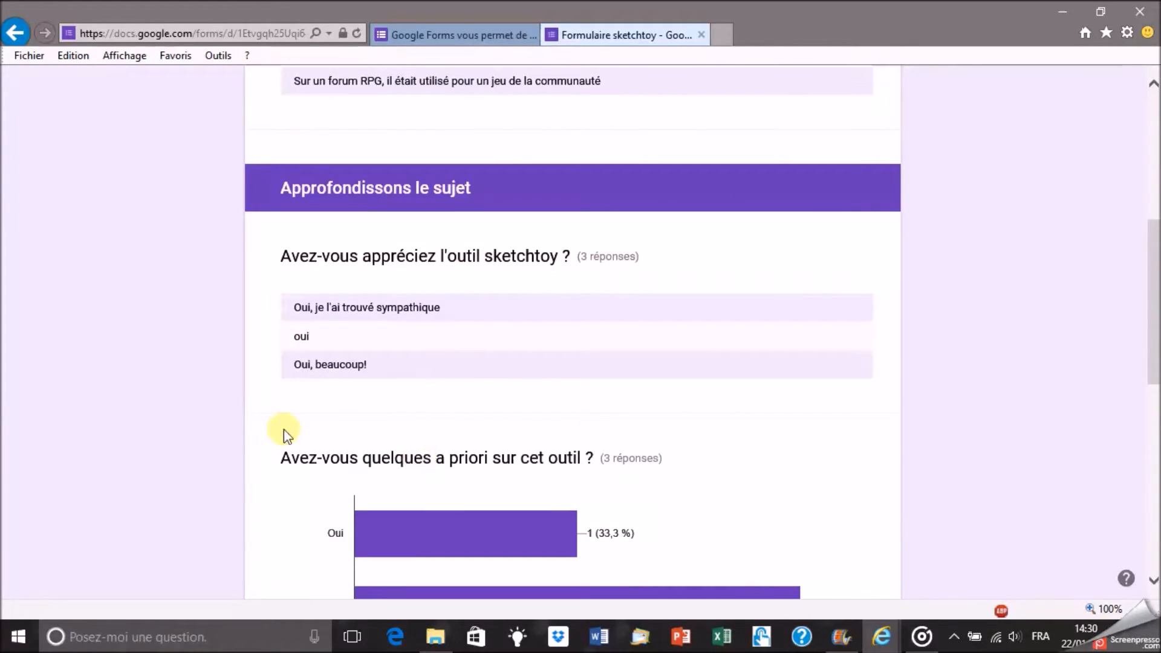
{"action": "scroll", "coordinate": [287, 431], "scroll_direction": "down", "scroll_amount": 5}
{"action": "scroll", "coordinate": [326, 401], "scroll_direction": "down", "scroll_amount": 3}
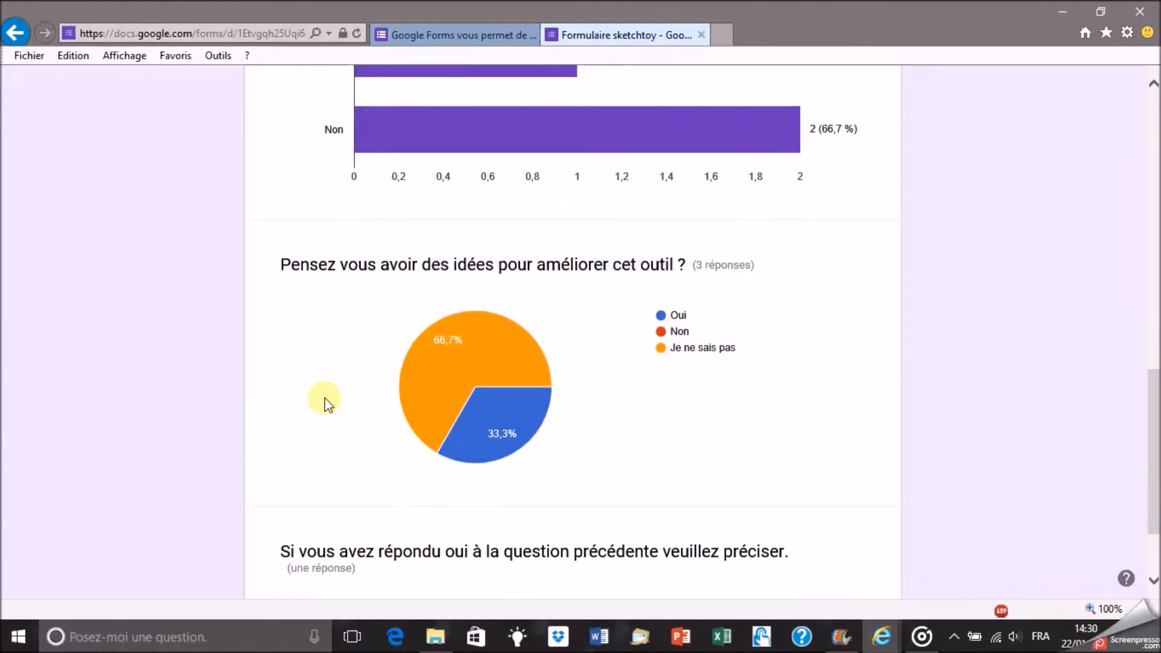
{"action": "scroll", "coordinate": [326, 402], "scroll_direction": "down", "scroll_amount": 2}
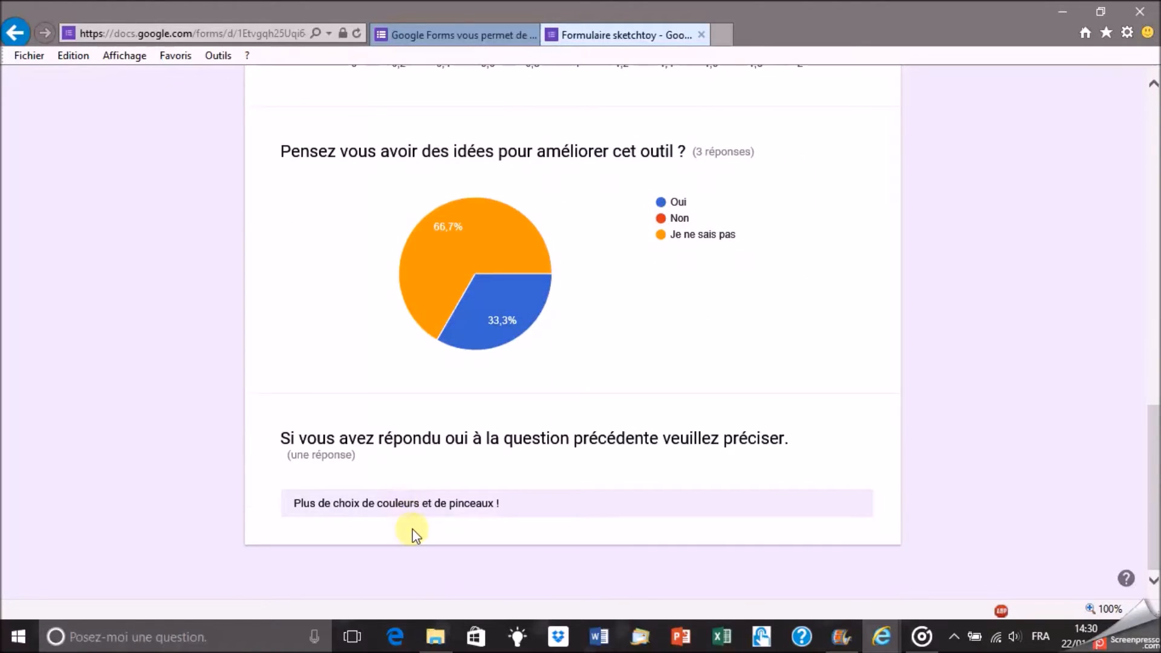
- Create a new spreadsheet for the form's responses and open the additional response options
{"action": "scroll", "coordinate": [490, 512], "scroll_direction": "up", "scroll_amount": 10}
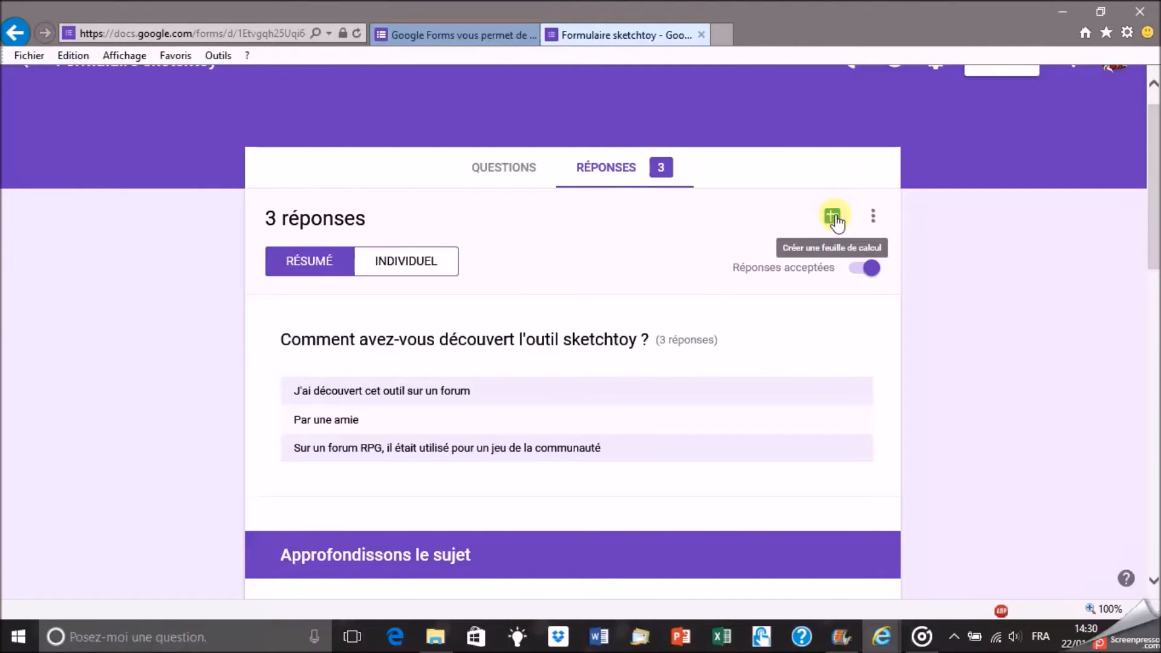
{"action": "left_click", "coordinate": [831, 218]}
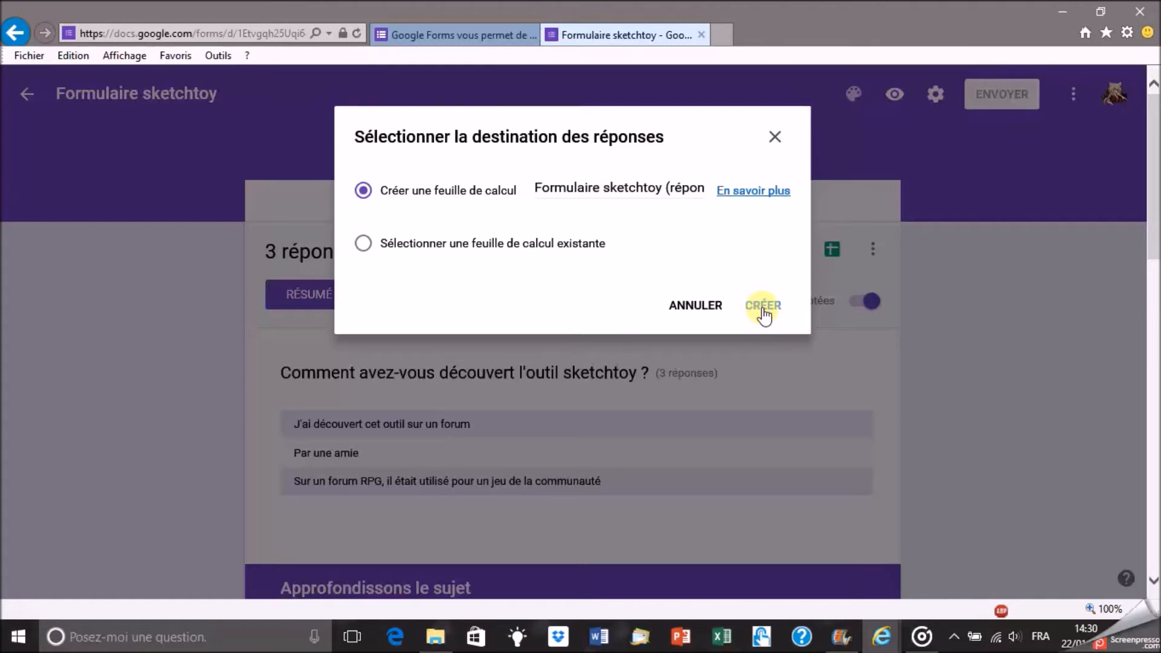
{"action": "left_click", "coordinate": [766, 316]}
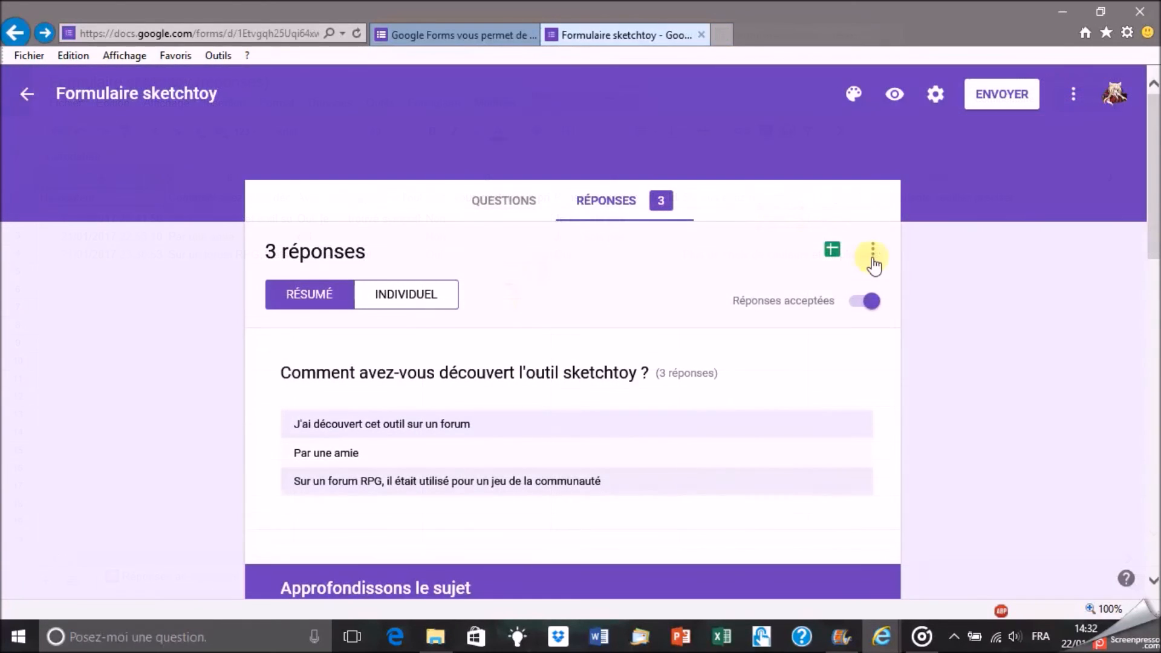
{"action": "left_click", "coordinate": [875, 250]}
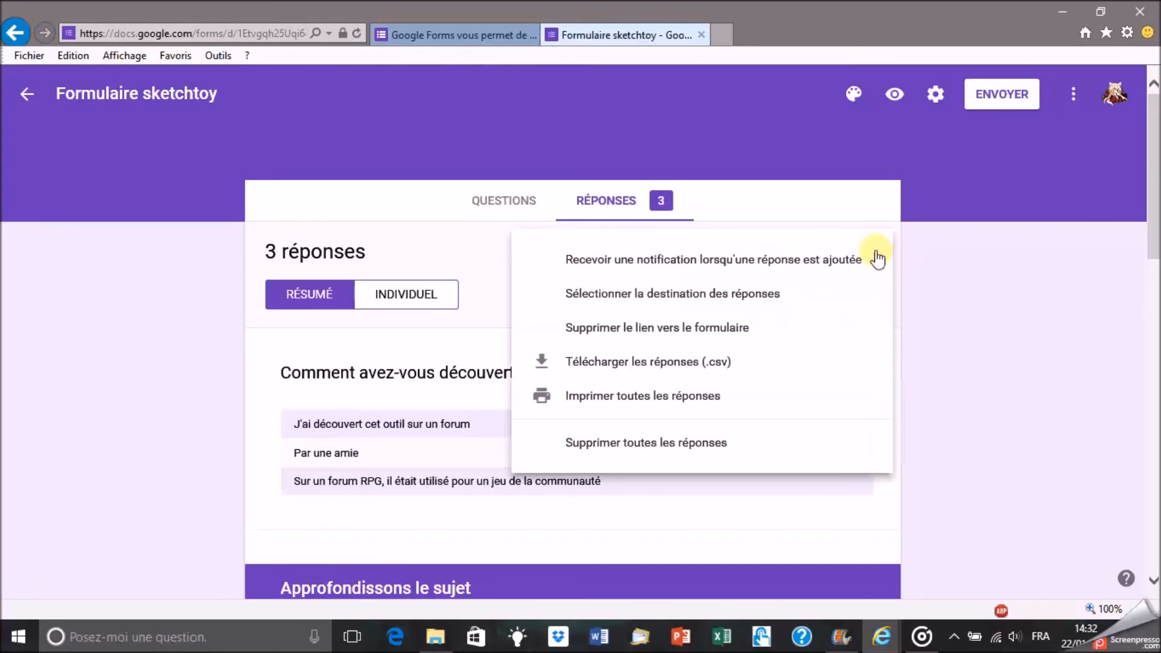